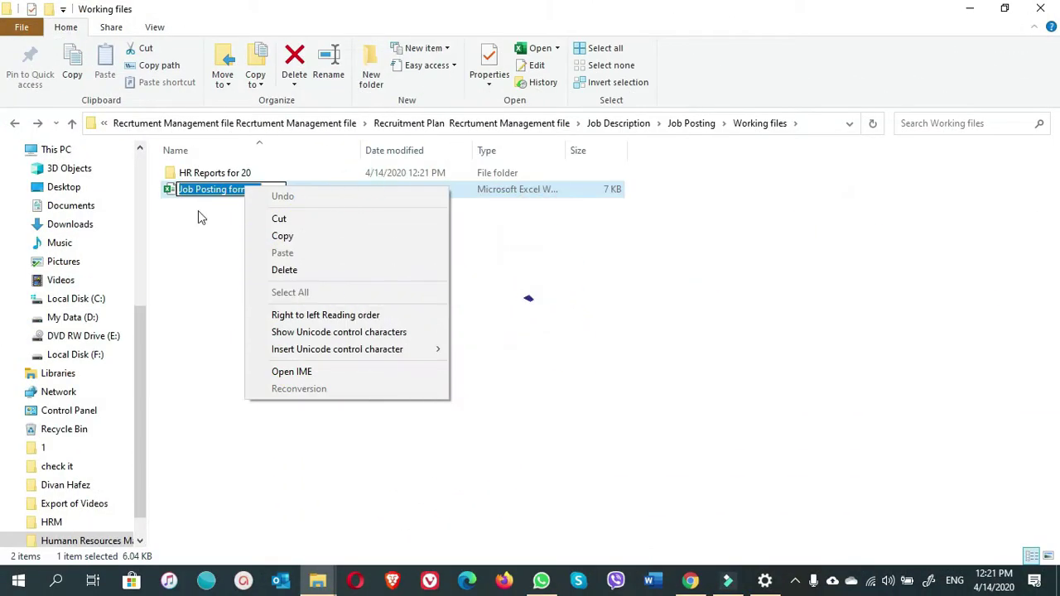
# Leave the file name unedited and try to open the Job Posting formats workbook from the Working files folder, dismissing the messages.
pyautogui.press('Escape')
pyautogui.press('Escape')
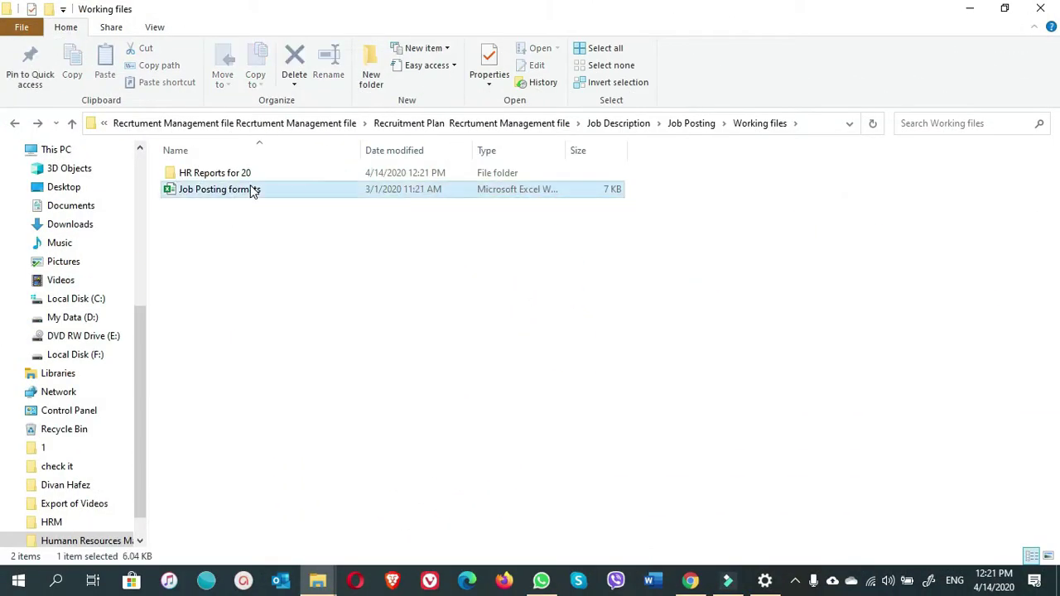
pyautogui.rightClick(251, 192)
pyautogui.click(287, 180)
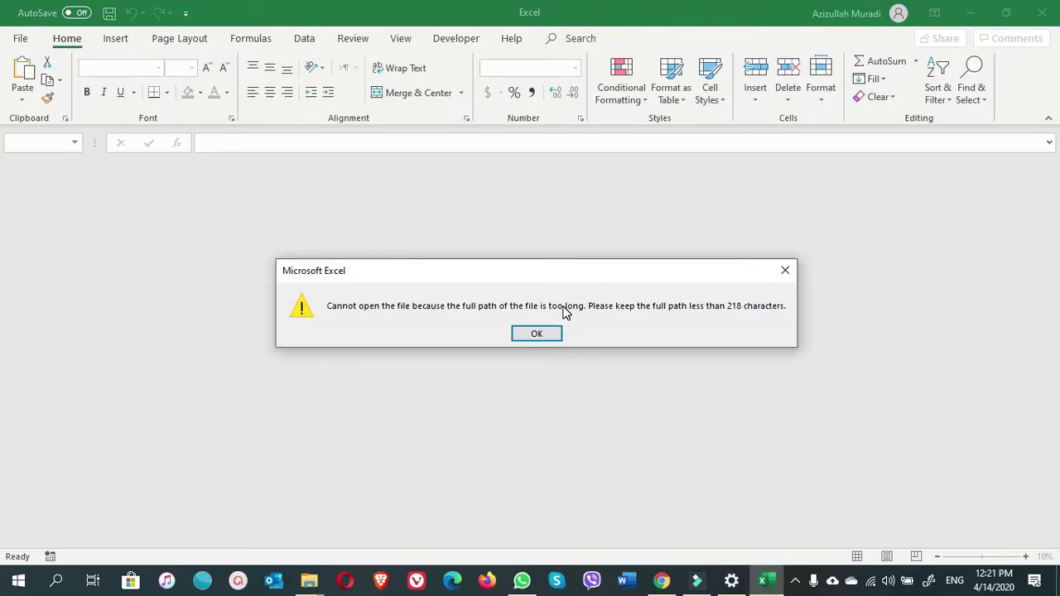
pyautogui.click(530, 336)
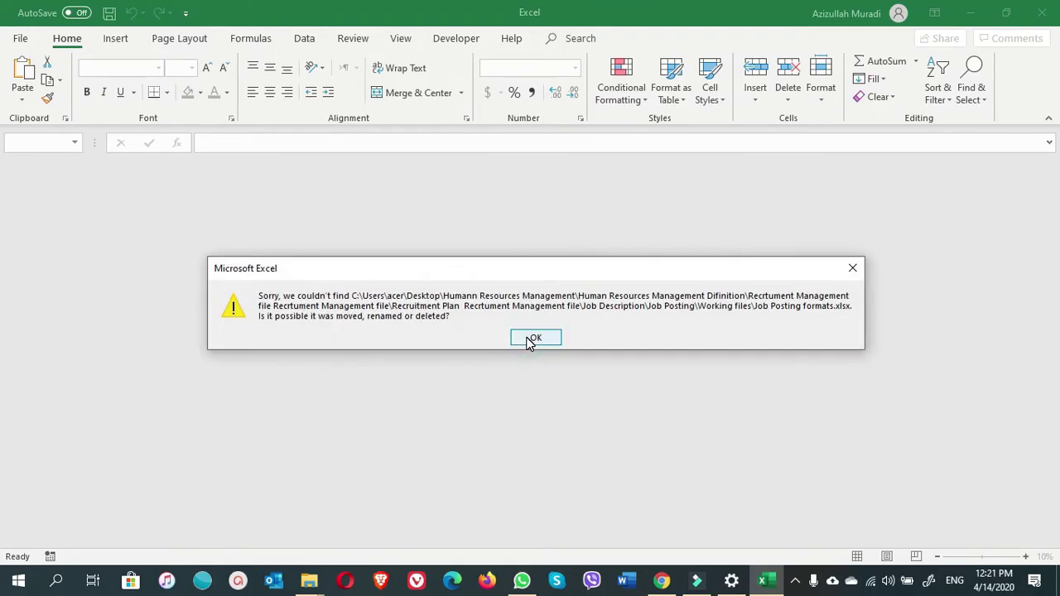
pyautogui.click(530, 338)
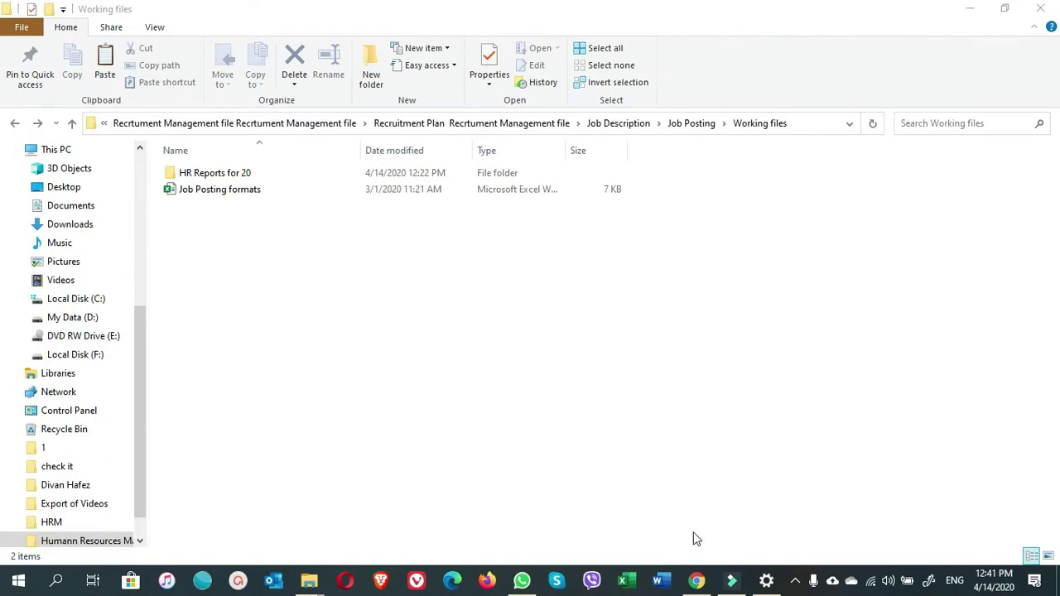
# Switch to Excel, create a blank workbook and close it.
pyautogui.click(627, 581)
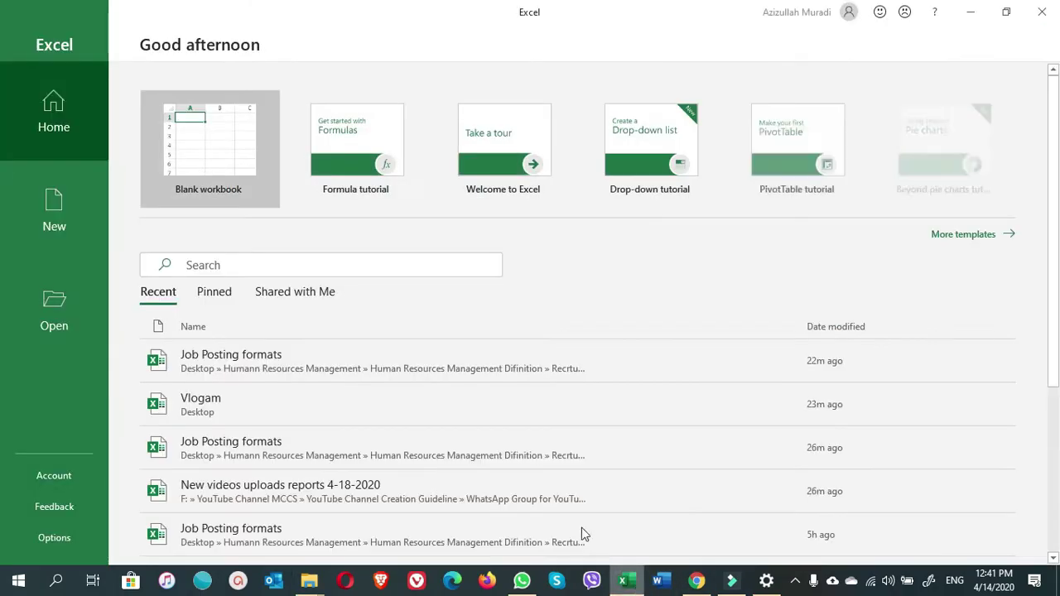
pyautogui.click(206, 160)
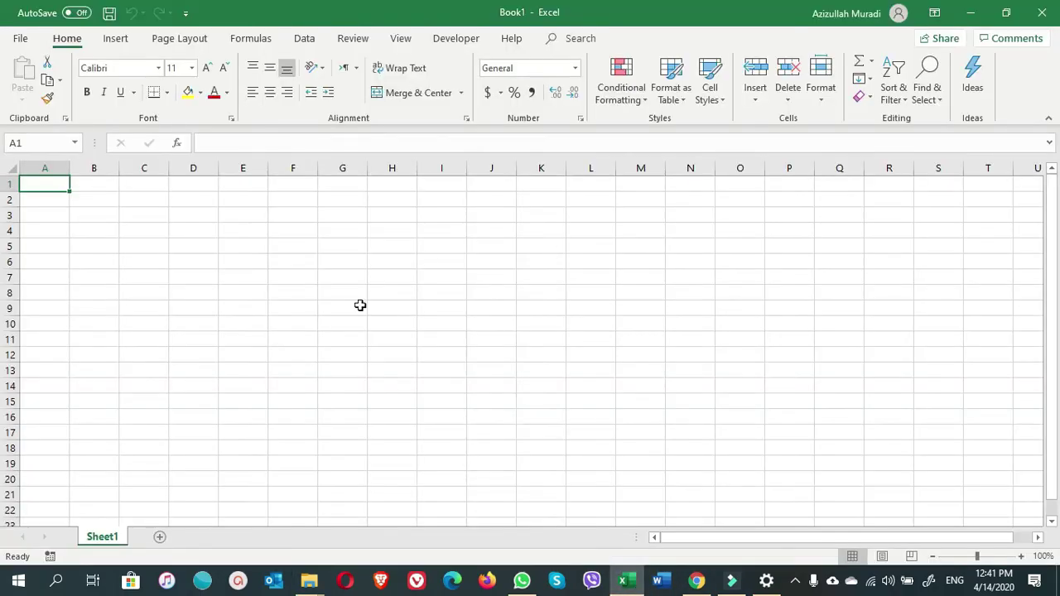
pyautogui.click(1041, 15)
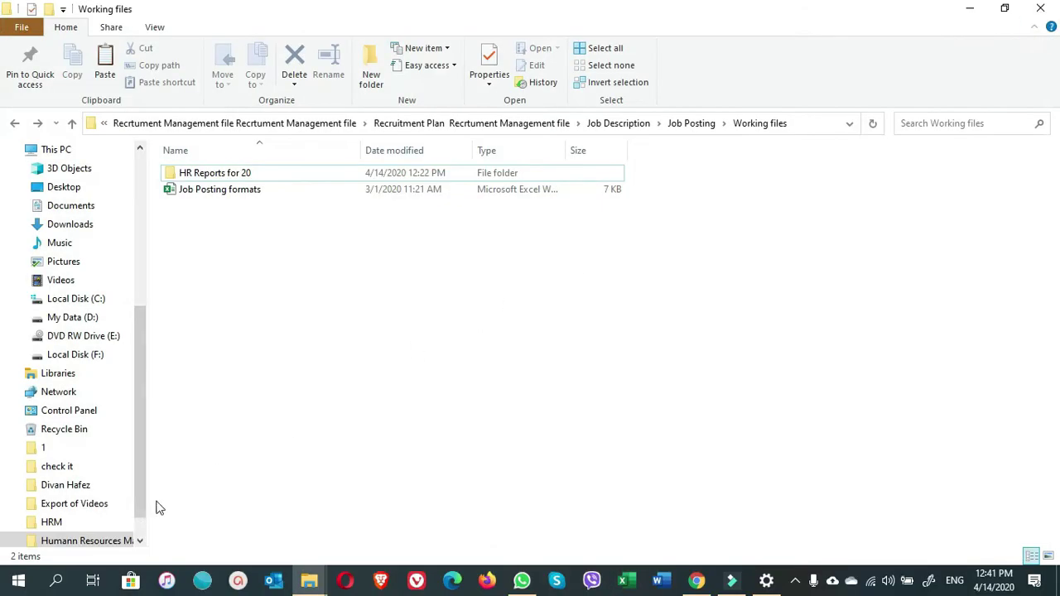
# Search Windows for Excel and launch the app.
pyautogui.click(68, 585)
pyautogui.write('ex')
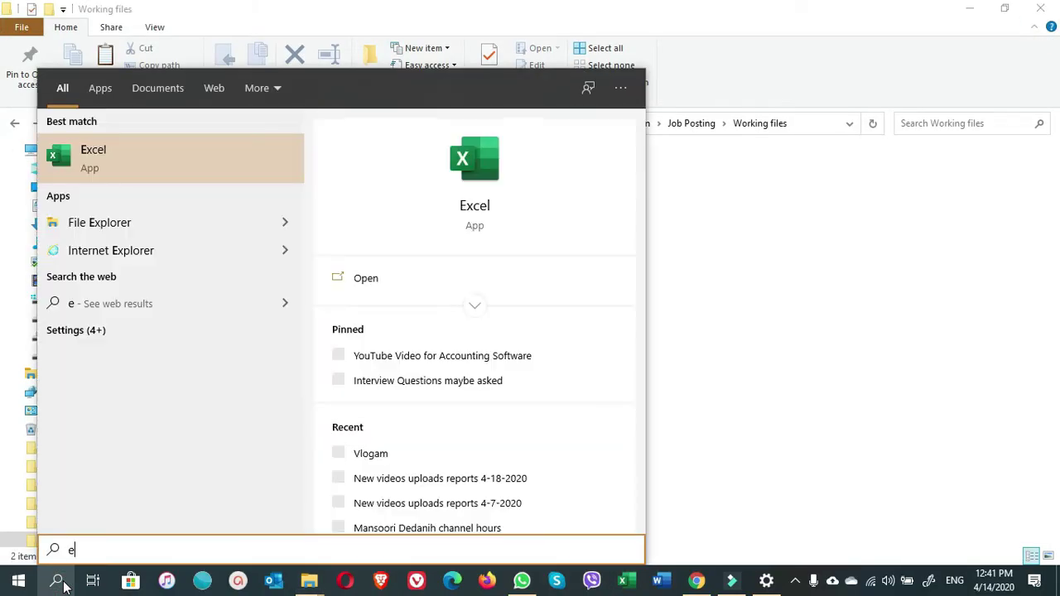
pyautogui.press('Return')
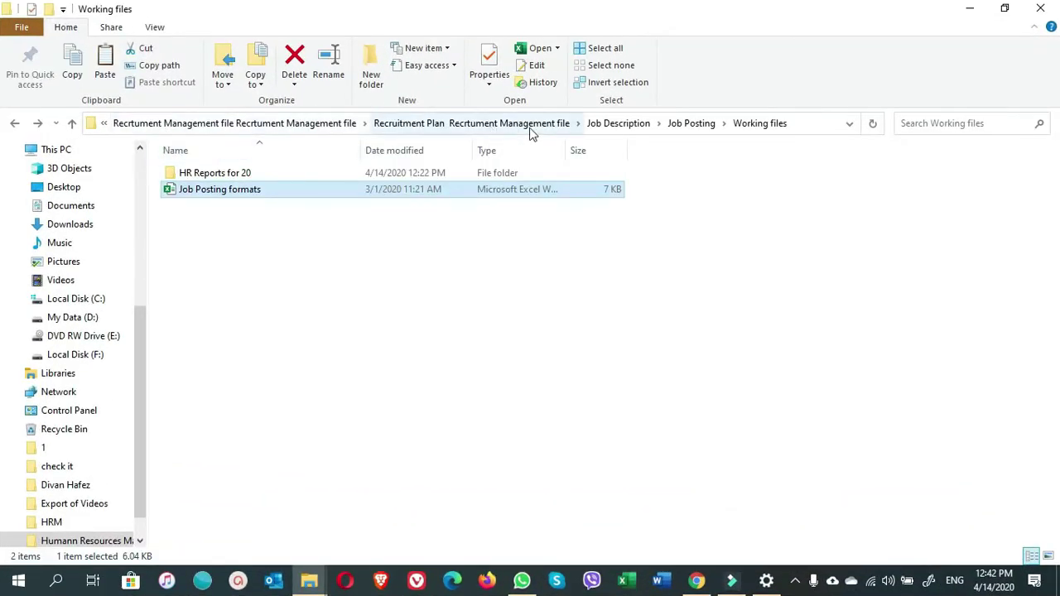
# Display the full path of the Working files folder in File Explorer.
pyautogui.click(779, 124)
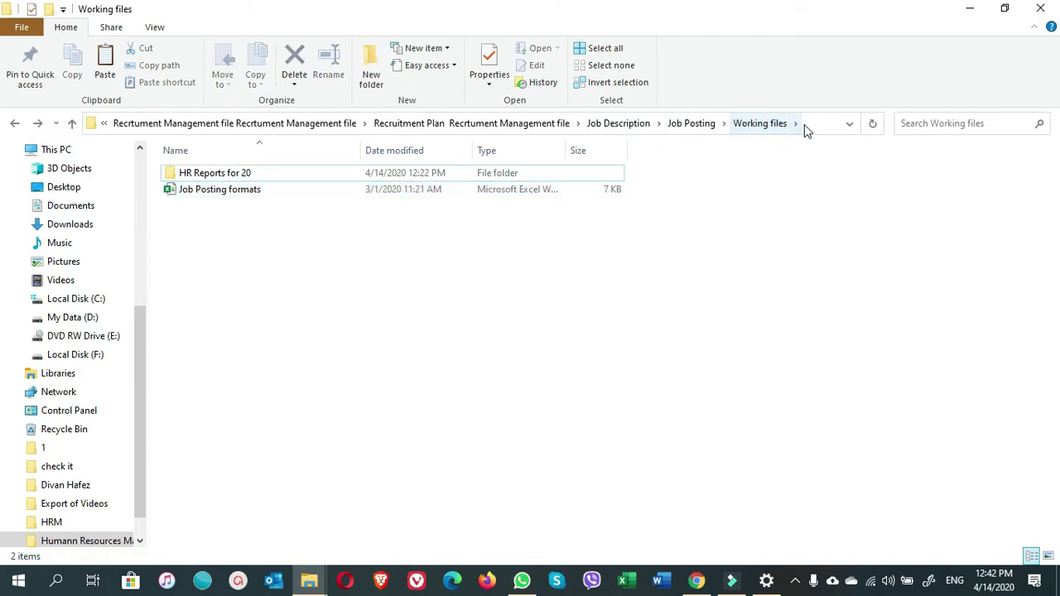
pyautogui.click(809, 124)
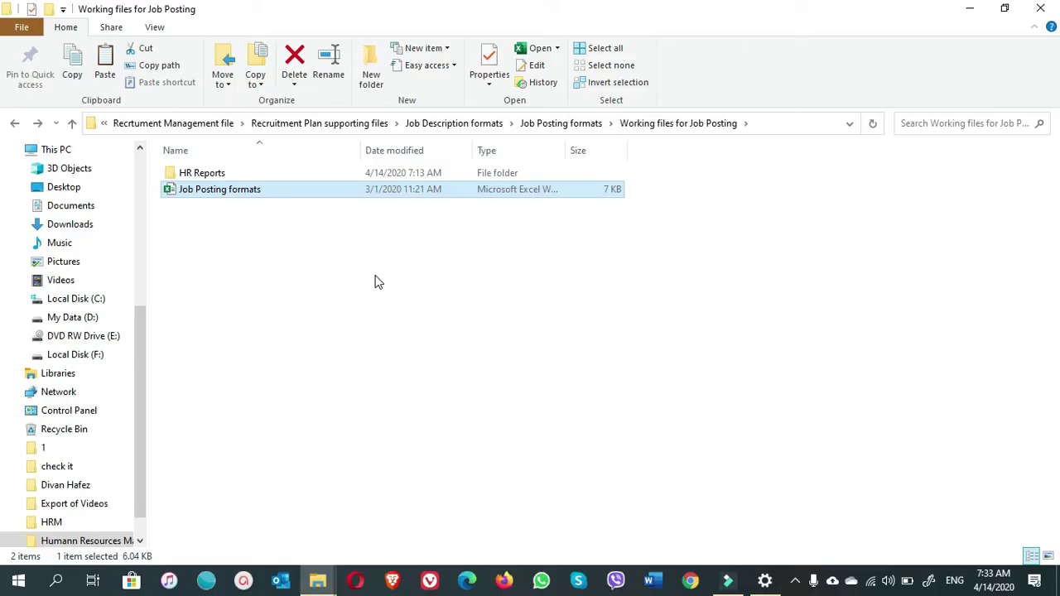
# Try to open the Job Posting formats workbook from the Working files for Job Posting folder, dismiss the messages and close Excel.
pyautogui.rightClick(265, 199)
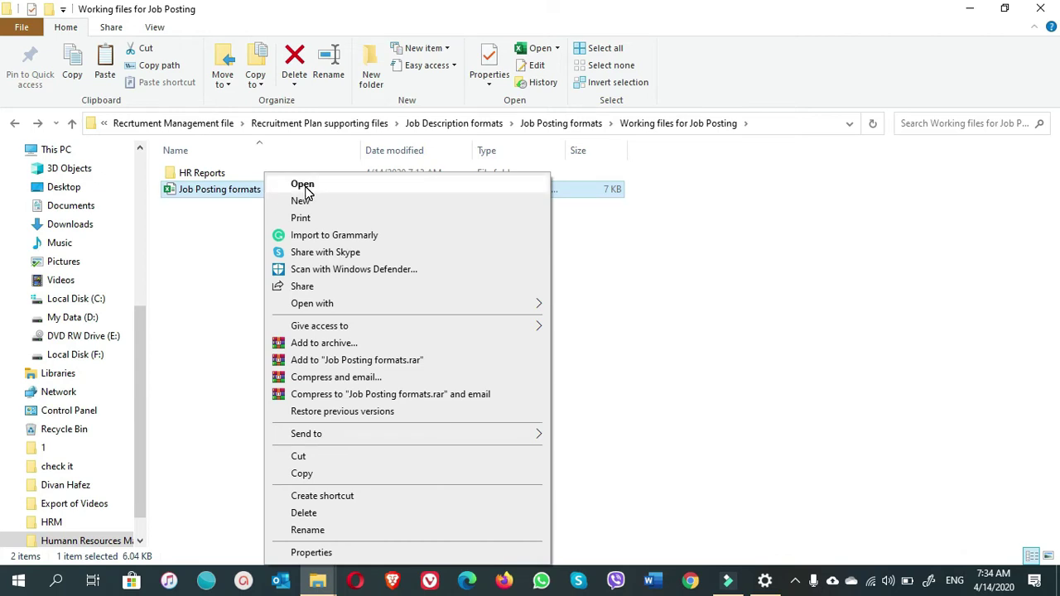
pyautogui.click(303, 185)
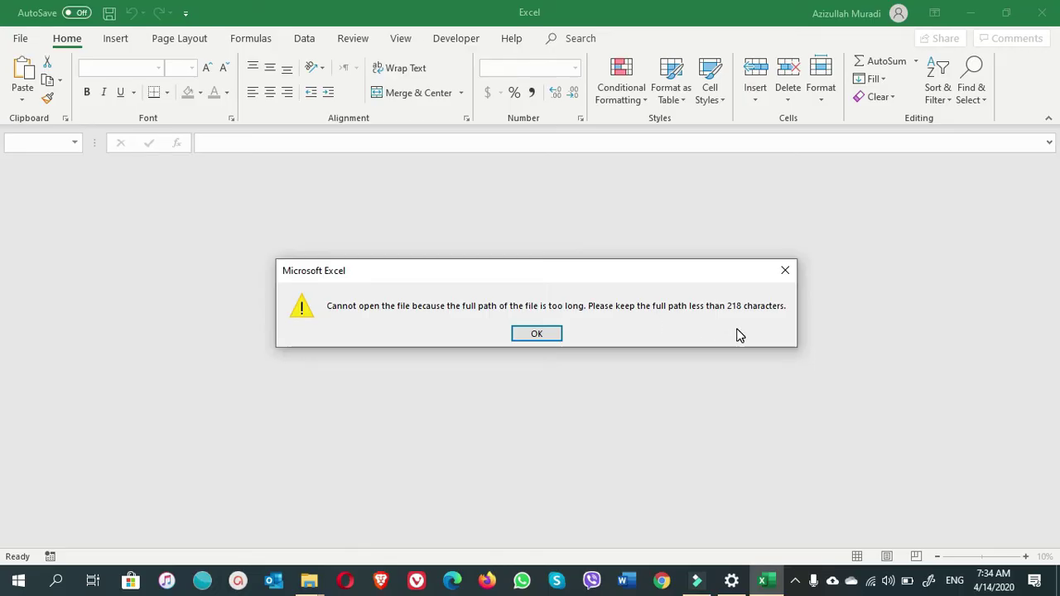
pyautogui.click(540, 335)
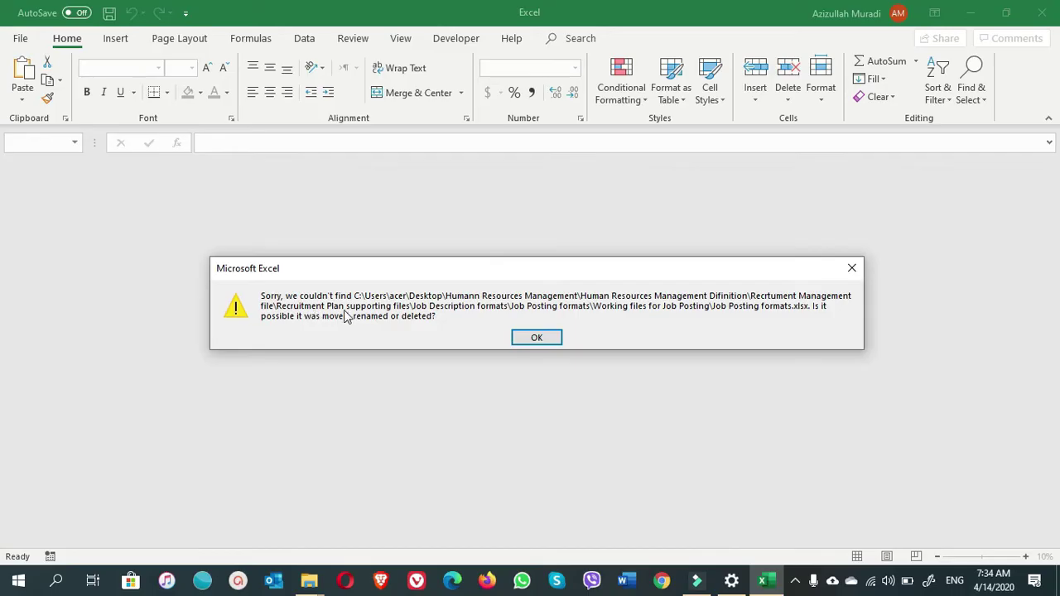
pyautogui.click(539, 338)
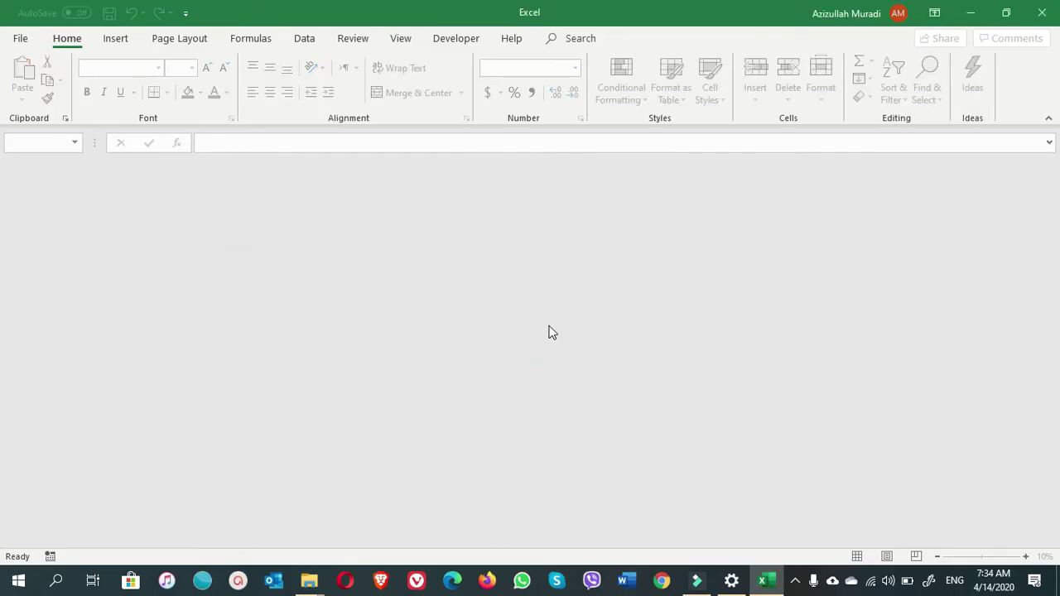
pyautogui.click(1038, 14)
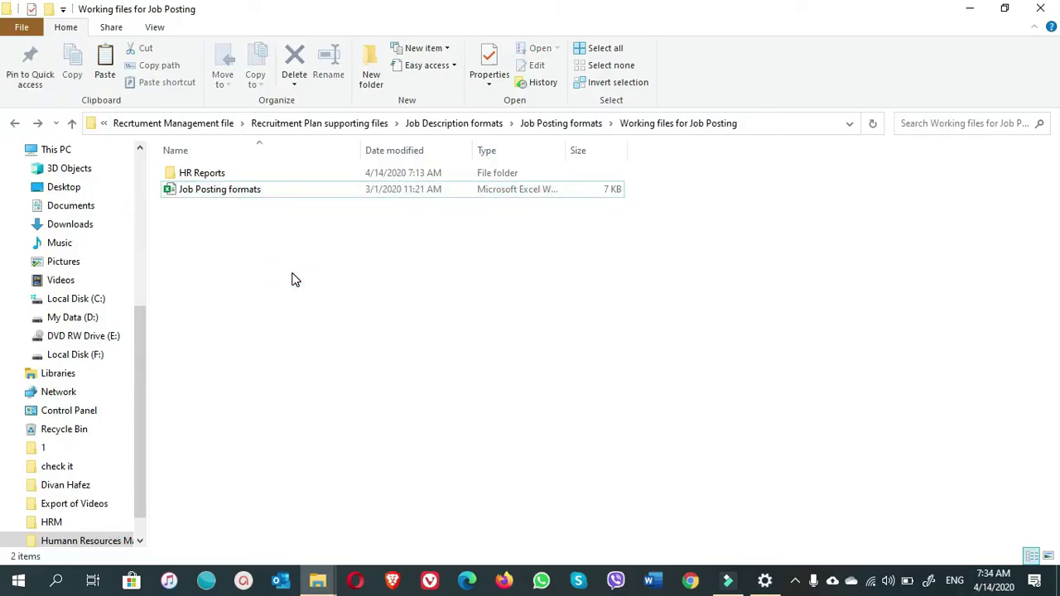
# Copy the full path of the Working files for Job Posting folder and paste it into a new blank Word document.
pyautogui.click(770, 125)
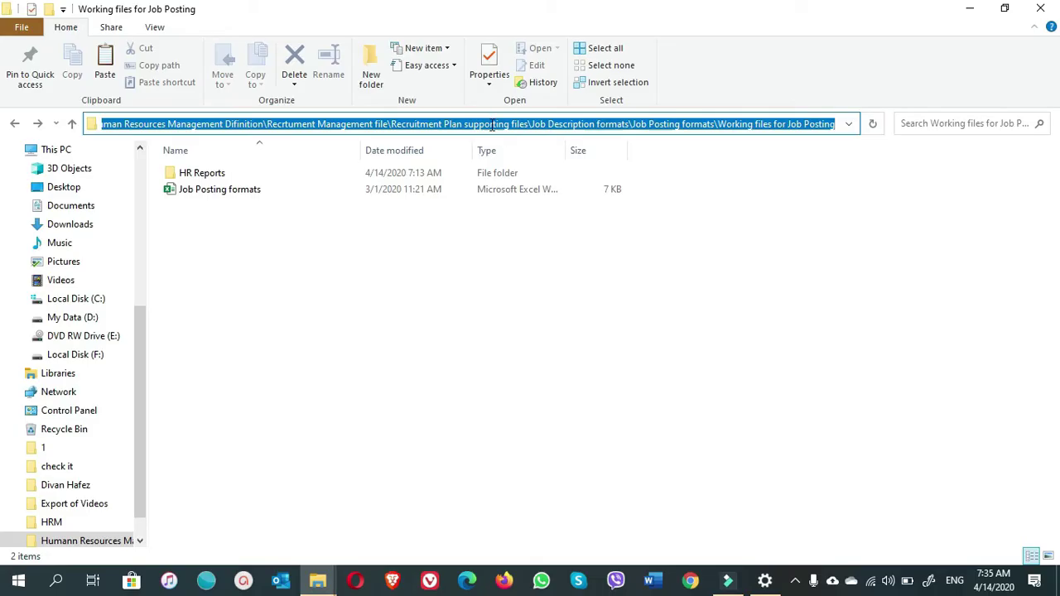
pyautogui.rightClick(492, 124)
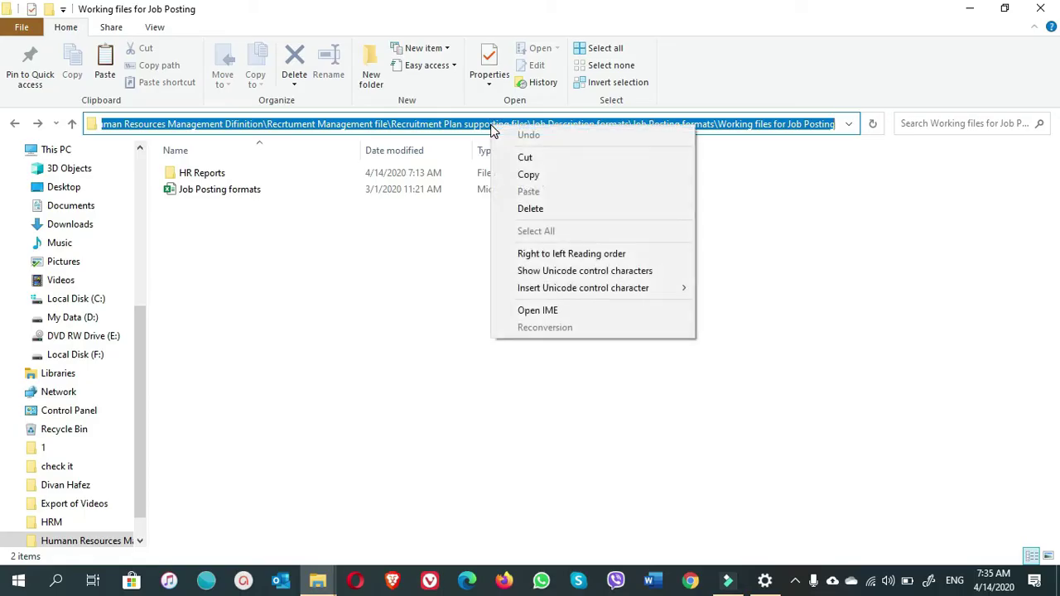
pyautogui.click(530, 175)
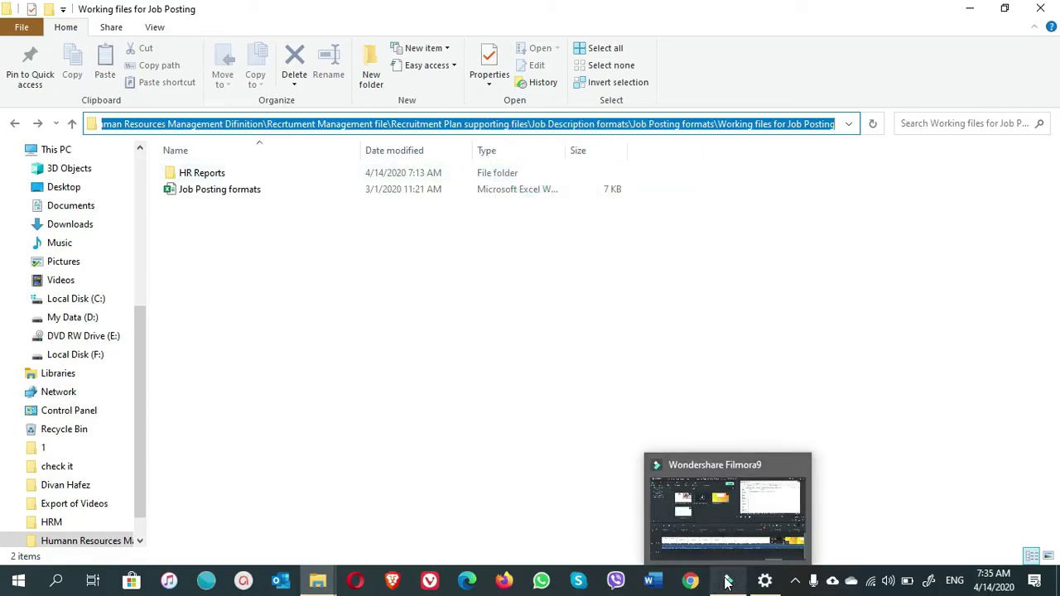
pyautogui.click(661, 586)
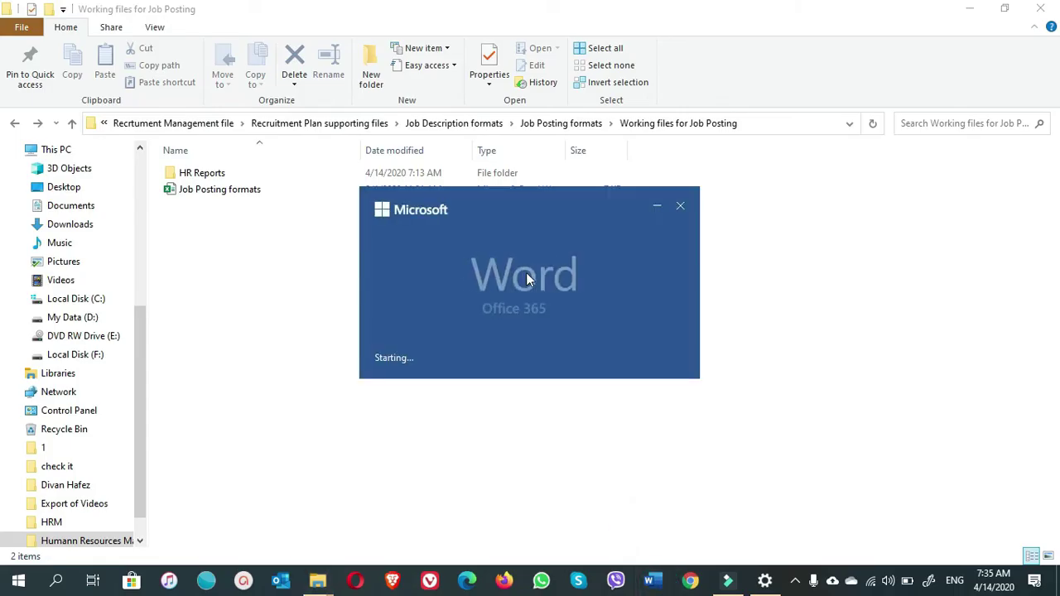
pyautogui.press('Return')
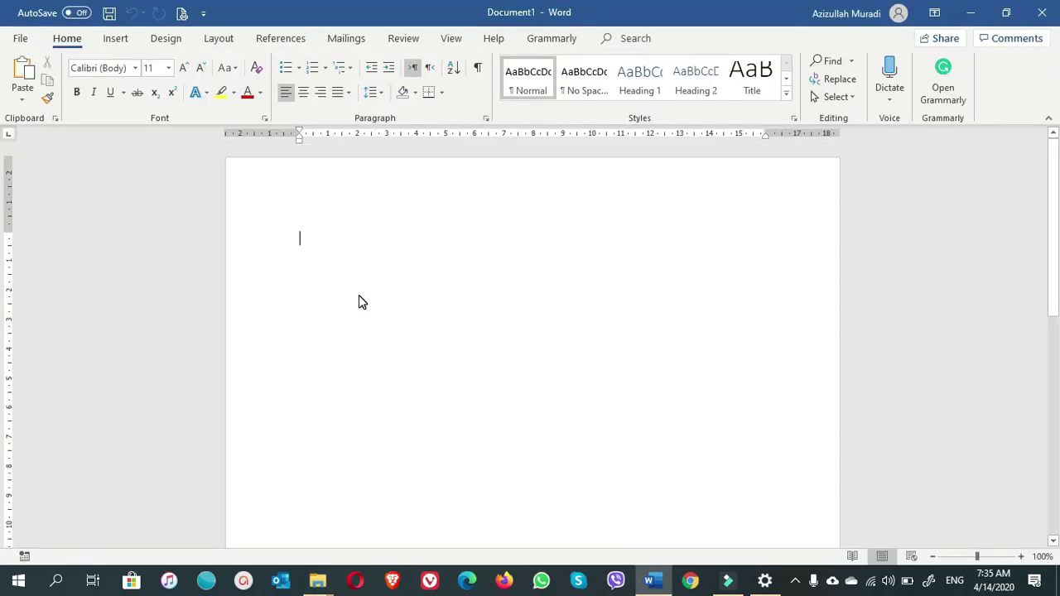
pyautogui.rightClick(358, 296)
pyautogui.click(391, 363)
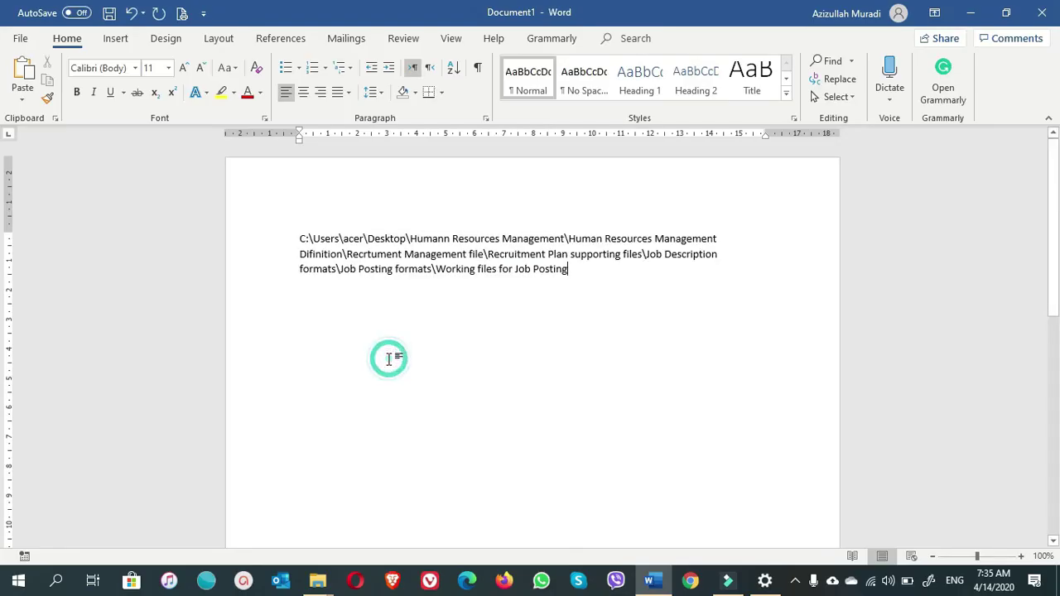
# Check the character count of the pasted folder path in Word, and close the document without saving.
pyautogui.moveTo(279, 240); pyautogui.dragTo(275, 284)
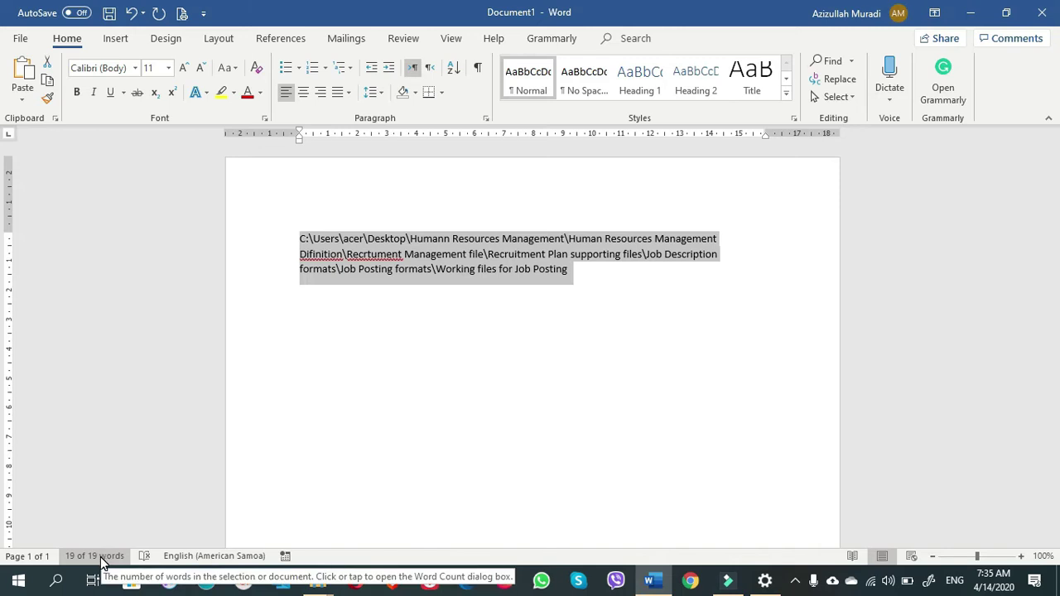
pyautogui.click(95, 556)
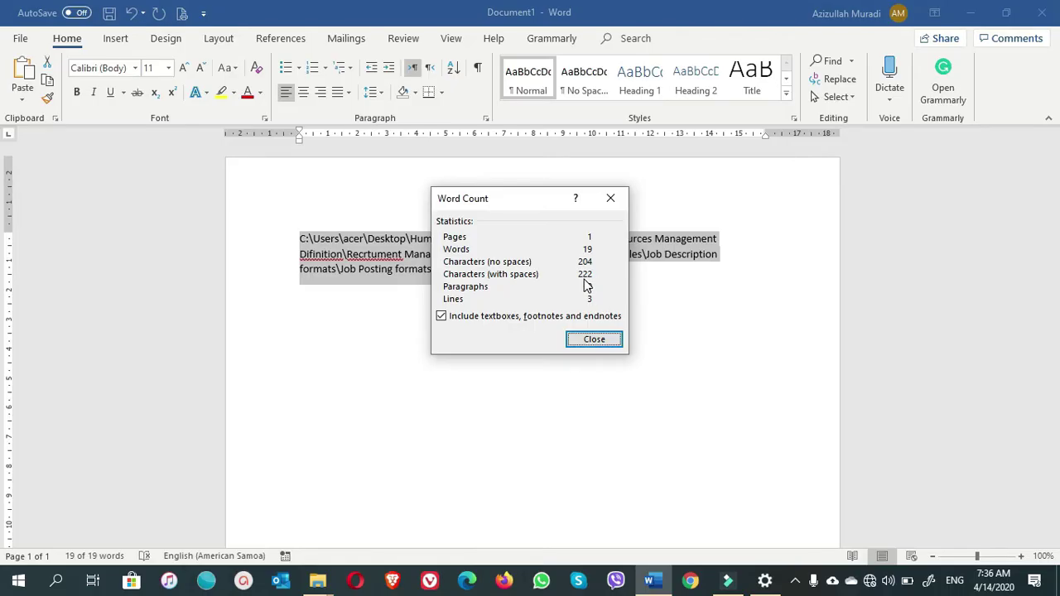
pyautogui.click(588, 340)
pyautogui.click(1042, 13)
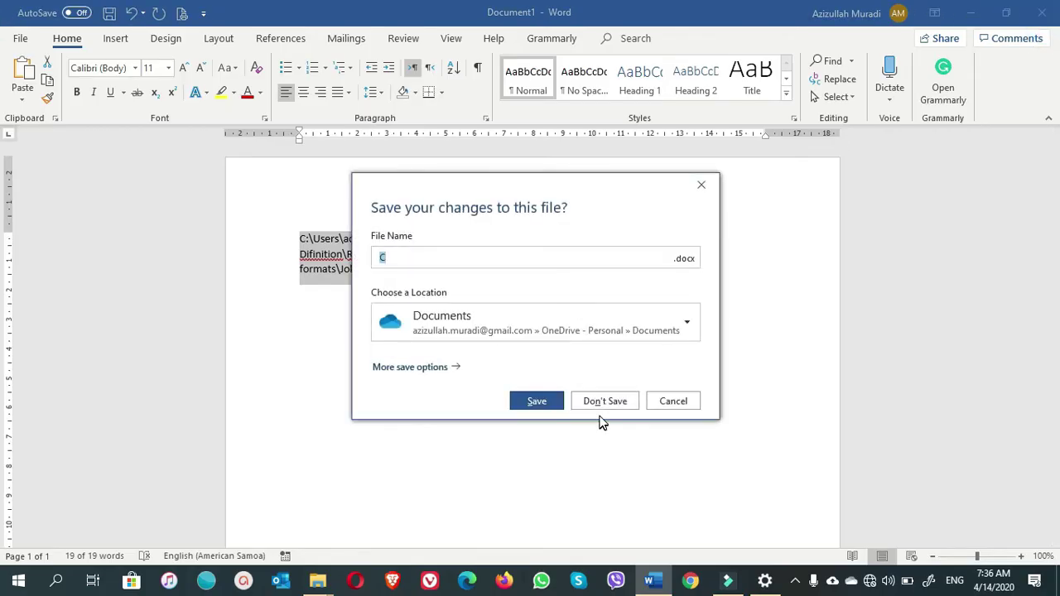
pyautogui.click(605, 401)
# Move the Job Posting formats workbook from the Working files for Job Posting folder up into its parent folder, Job Posting formats.
pyautogui.click(214, 192)
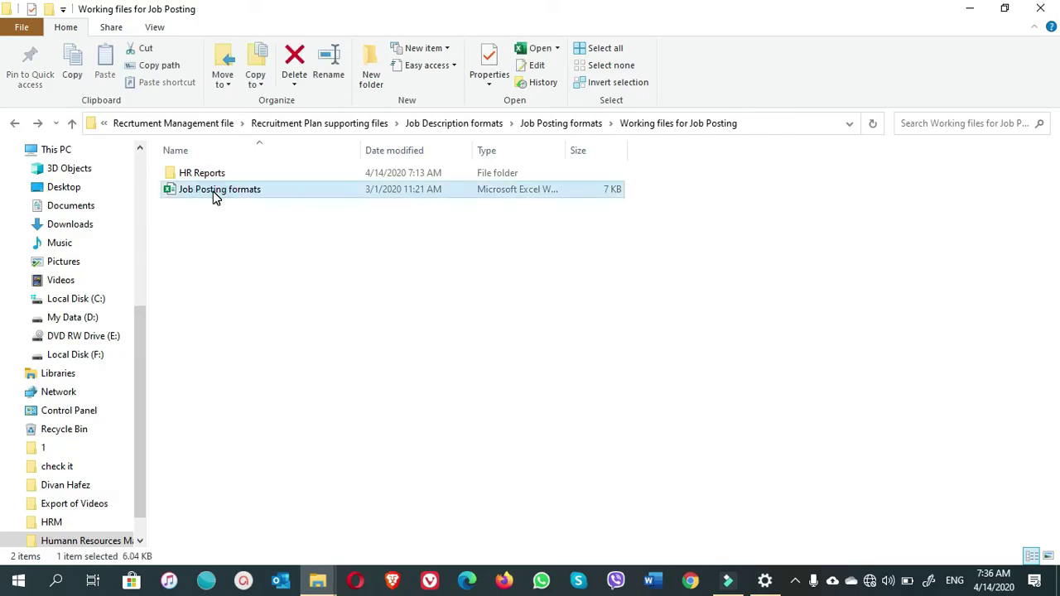
pyautogui.rightClick(213, 191)
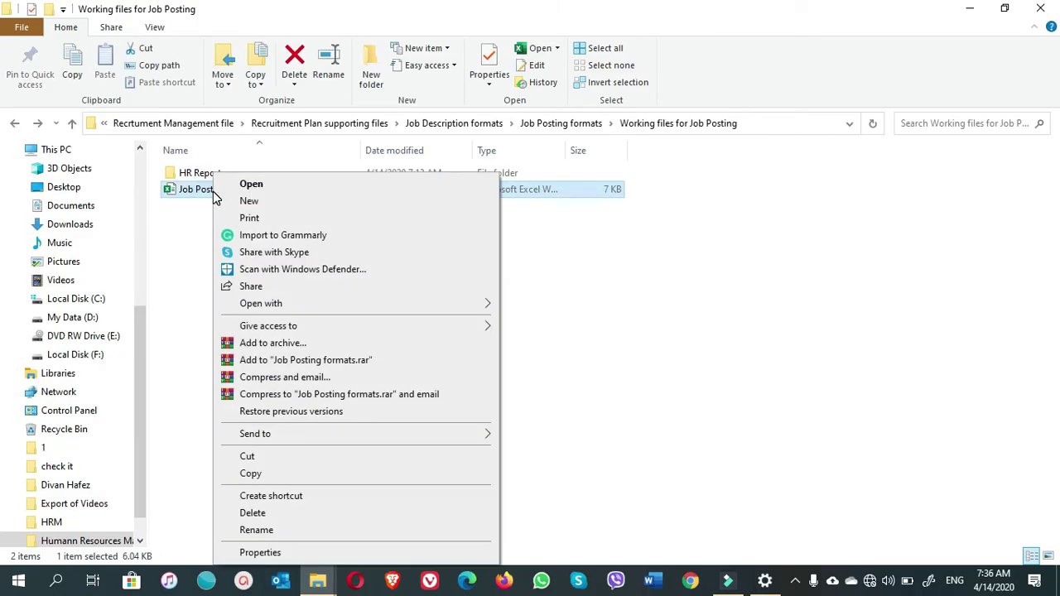
pyautogui.click(246, 458)
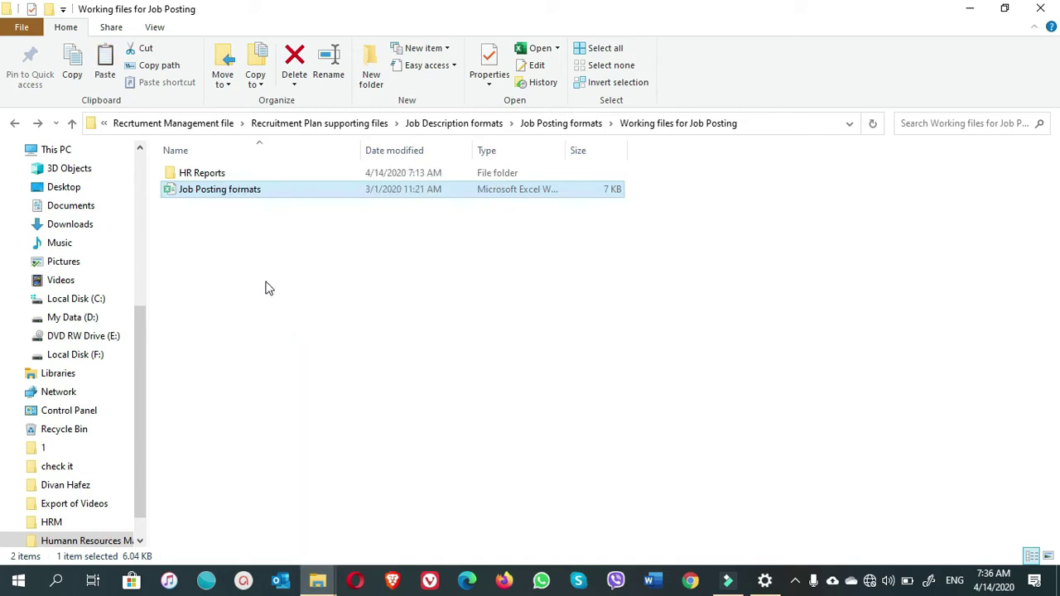
pyautogui.click(15, 126)
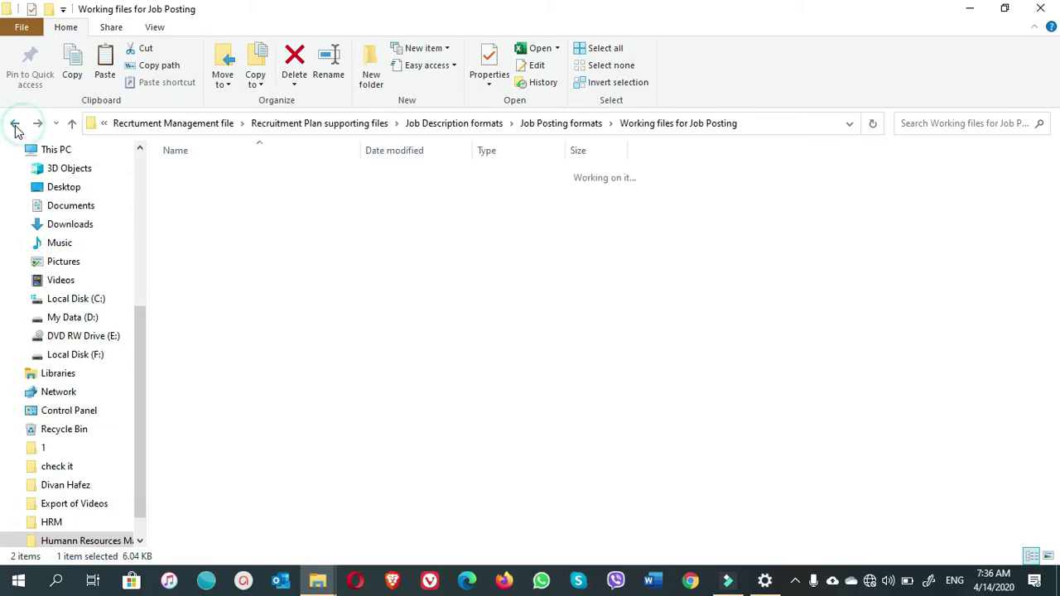
pyautogui.rightClick(306, 241)
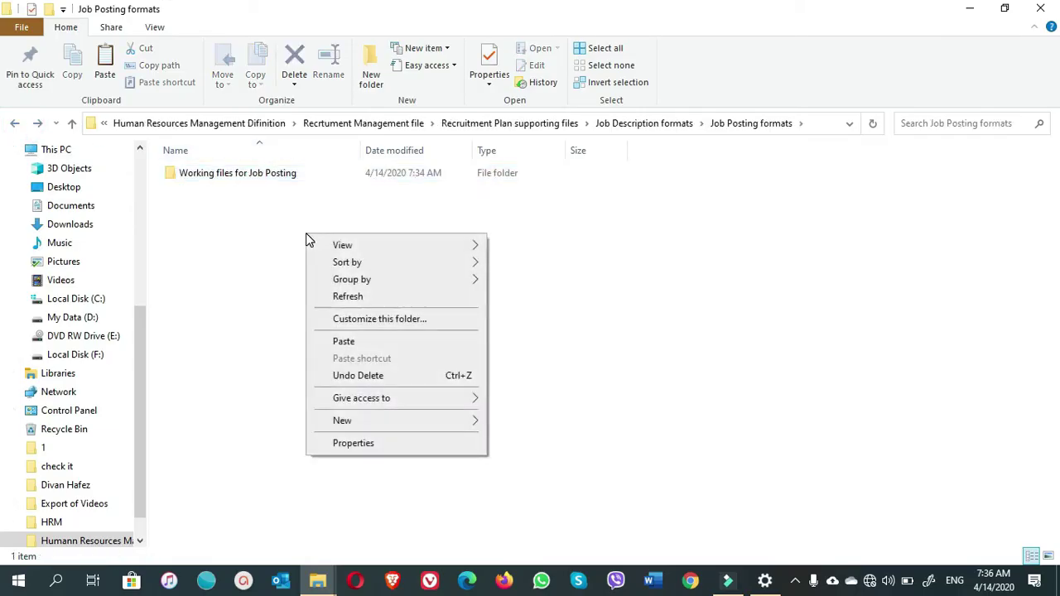
pyautogui.click(353, 343)
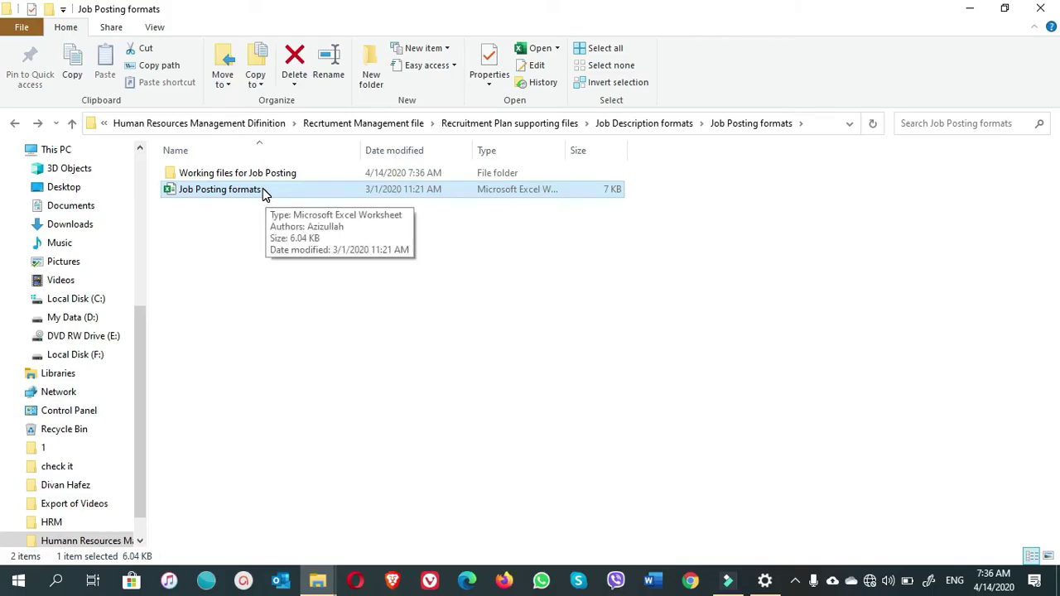
# Open the relocated Job Posting formats workbook in Excel to test it, and close it again.
pyautogui.rightClick(216, 192)
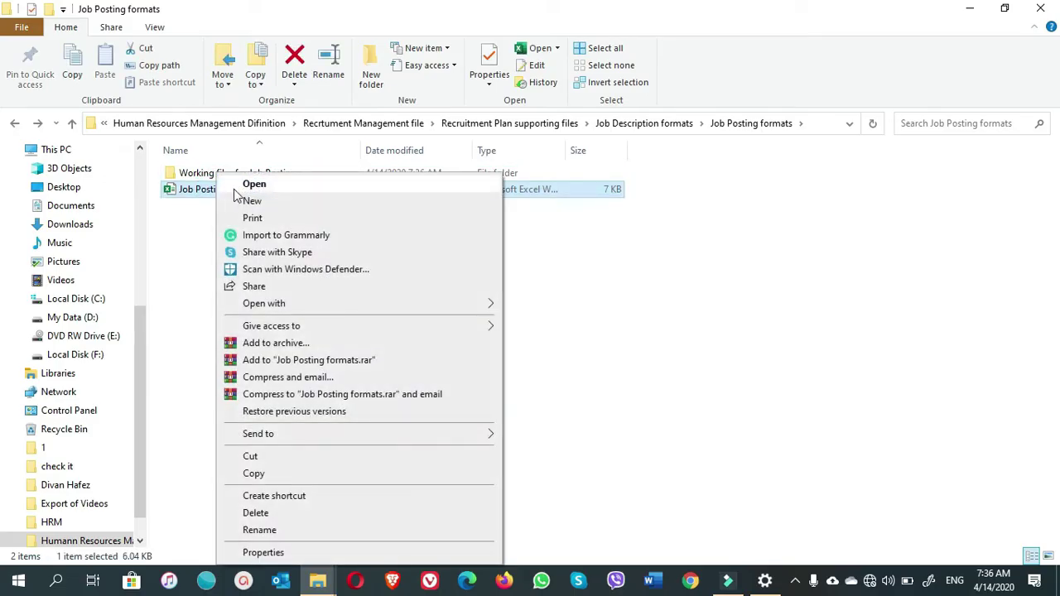
pyautogui.click(253, 184)
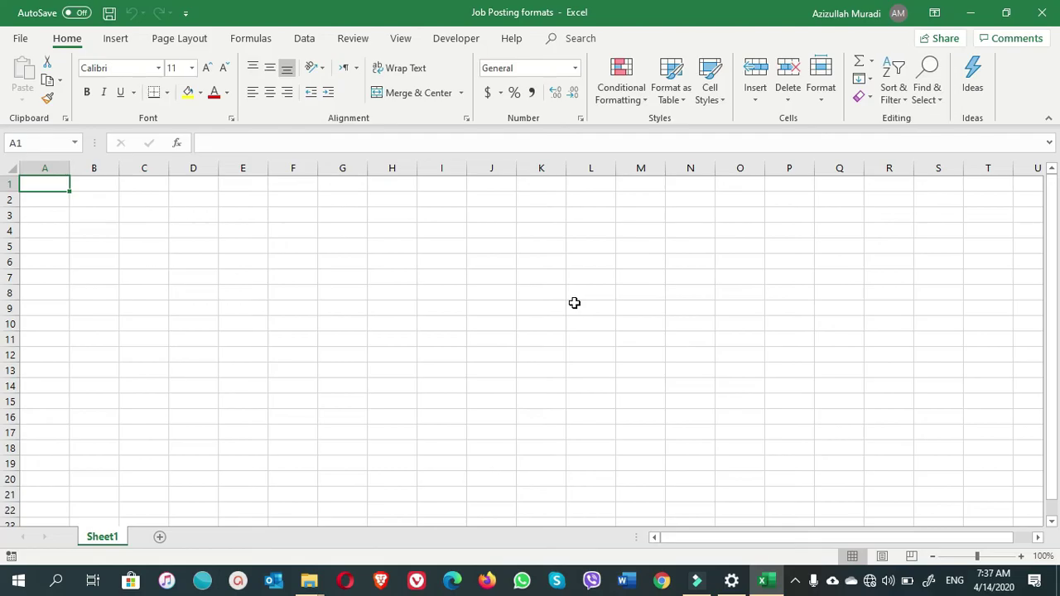
pyautogui.click(1043, 13)
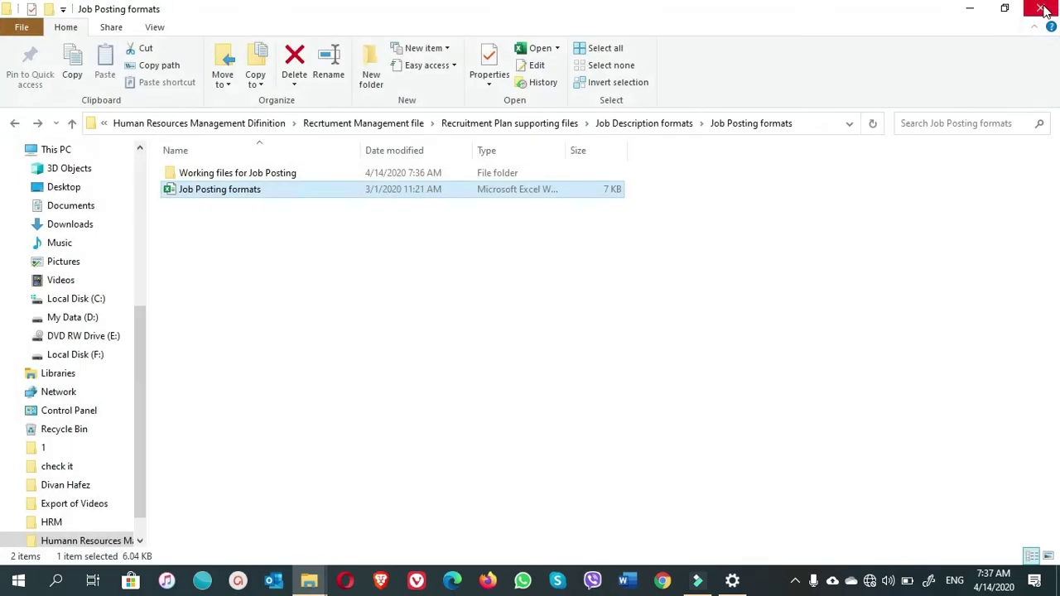
# Copy the full path of the Job Posting formats folder and paste it into a new blank Word document.
pyautogui.click(799, 124)
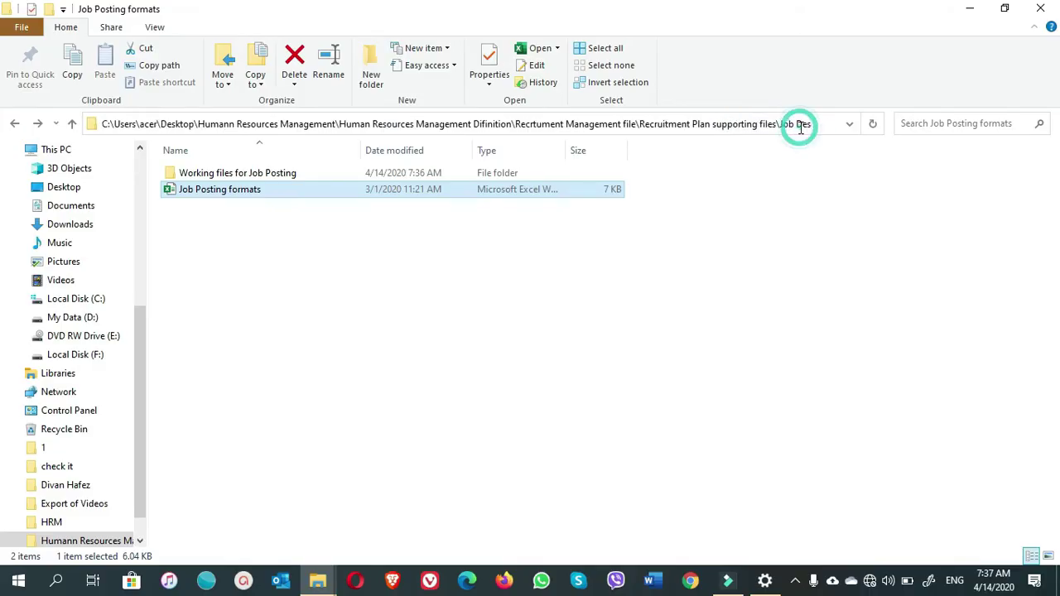
pyautogui.click(738, 124)
pyautogui.click(748, 124)
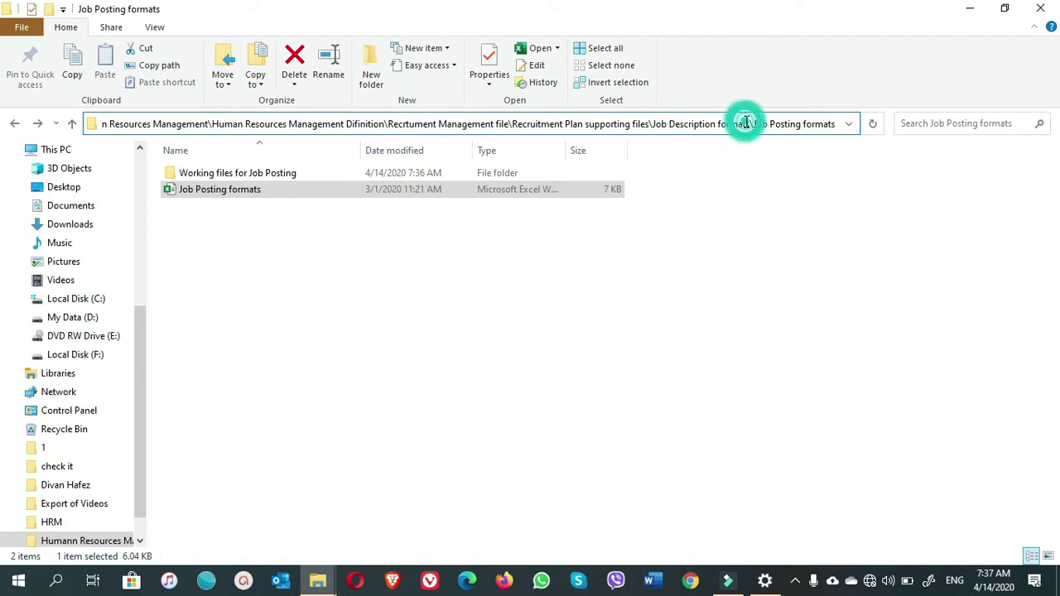
pyautogui.tripleClick(748, 123)
pyautogui.rightClick(748, 124)
pyautogui.click(783, 171)
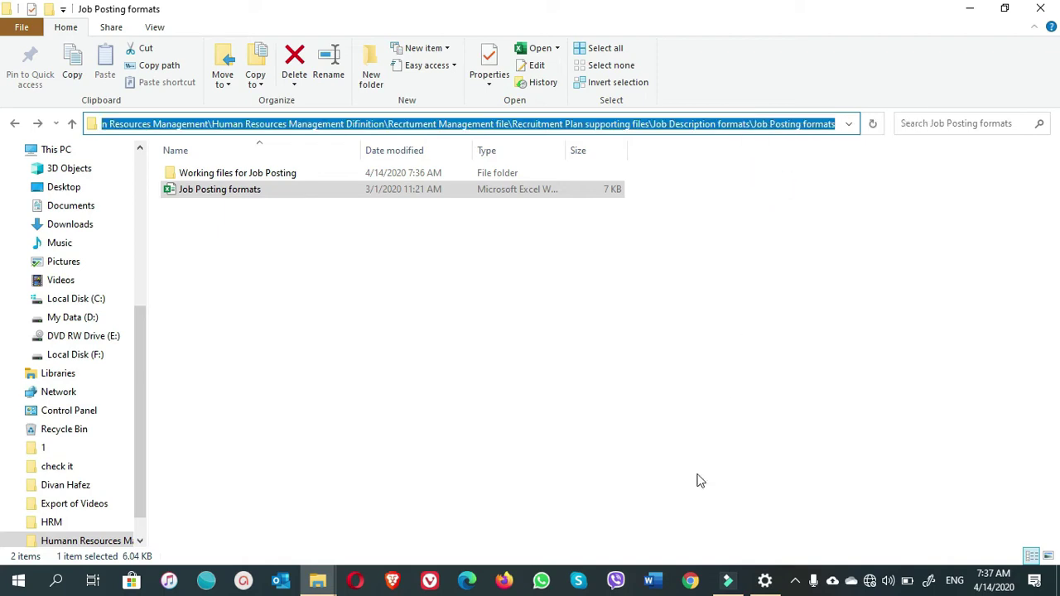
pyautogui.click(653, 580)
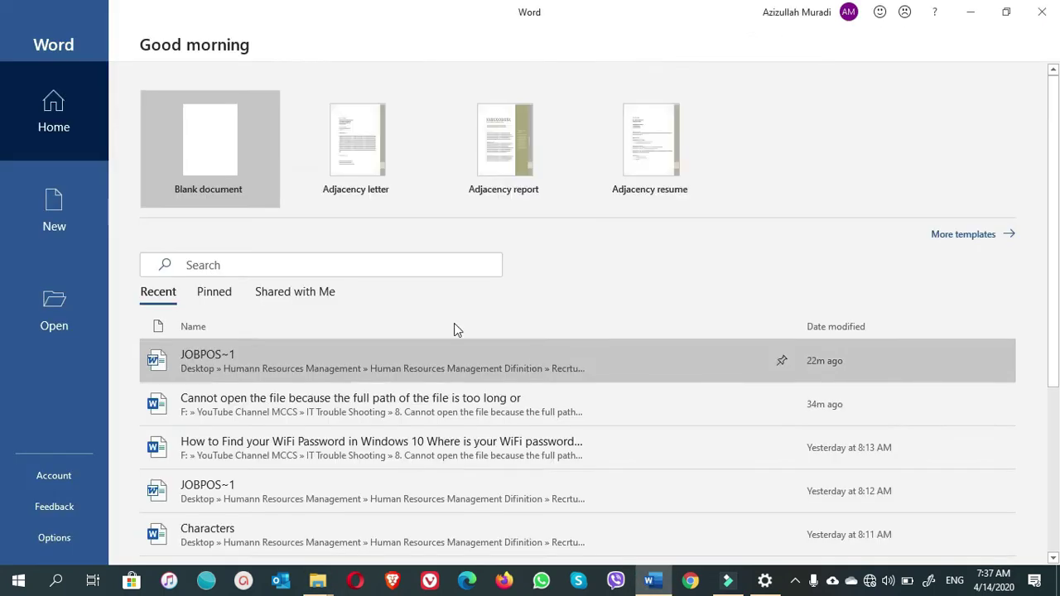
pyautogui.click(197, 147)
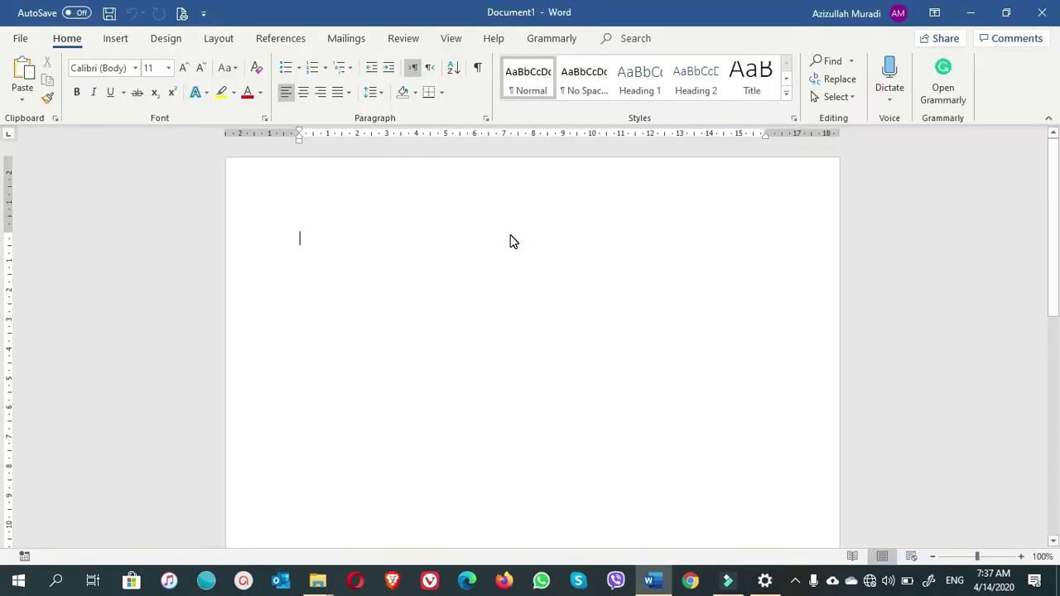
pyautogui.hotkey('ctrl', 'v')
# Check the character count of the pasted Job Posting formats path, and close the document without saving.
pyautogui.doubleClick(251, 240)
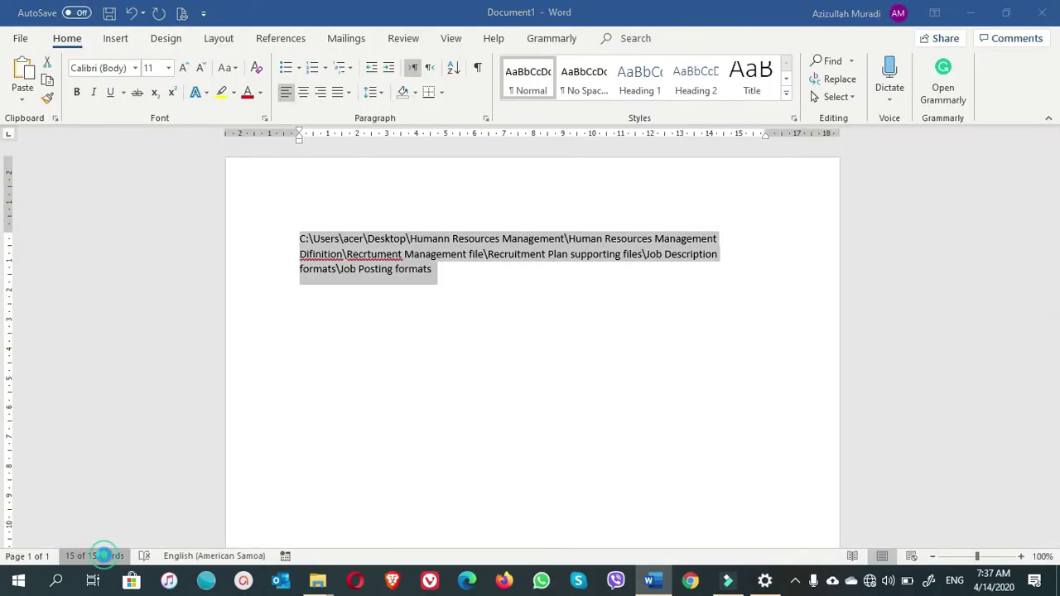
pyautogui.click(98, 556)
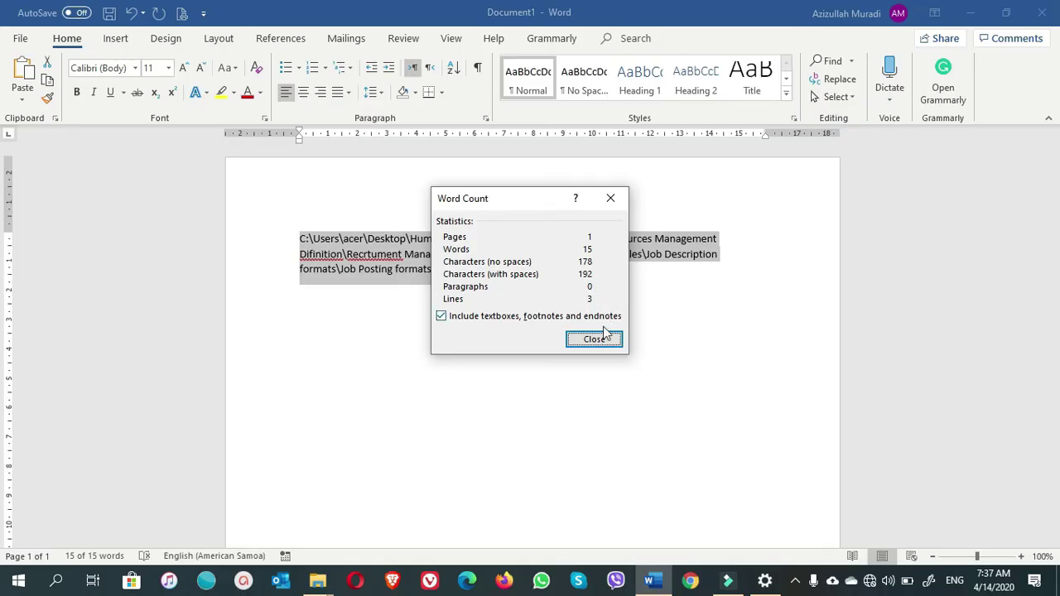
pyautogui.click(595, 341)
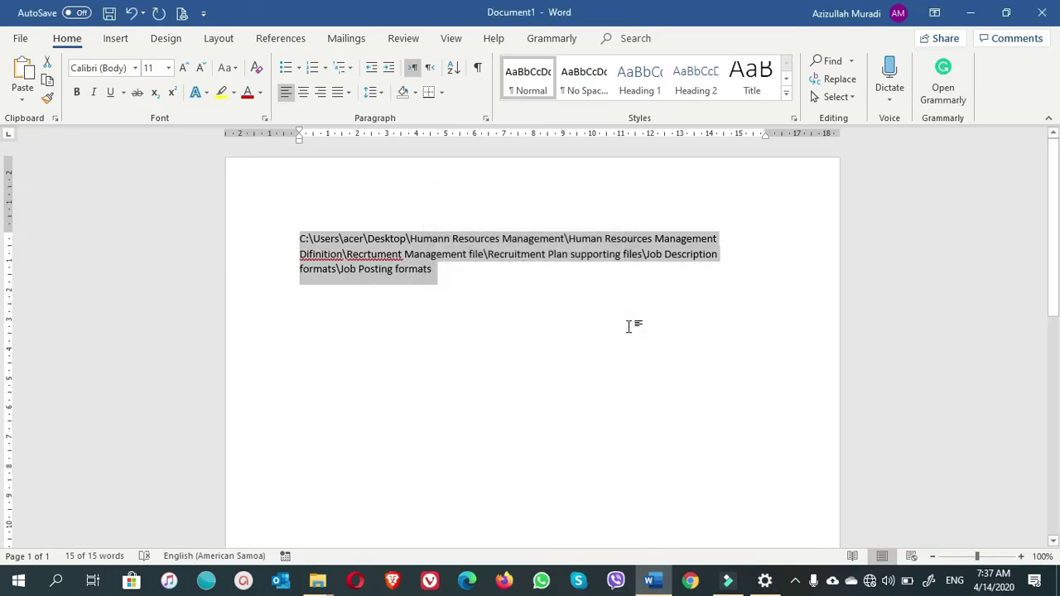
pyautogui.click(1043, 13)
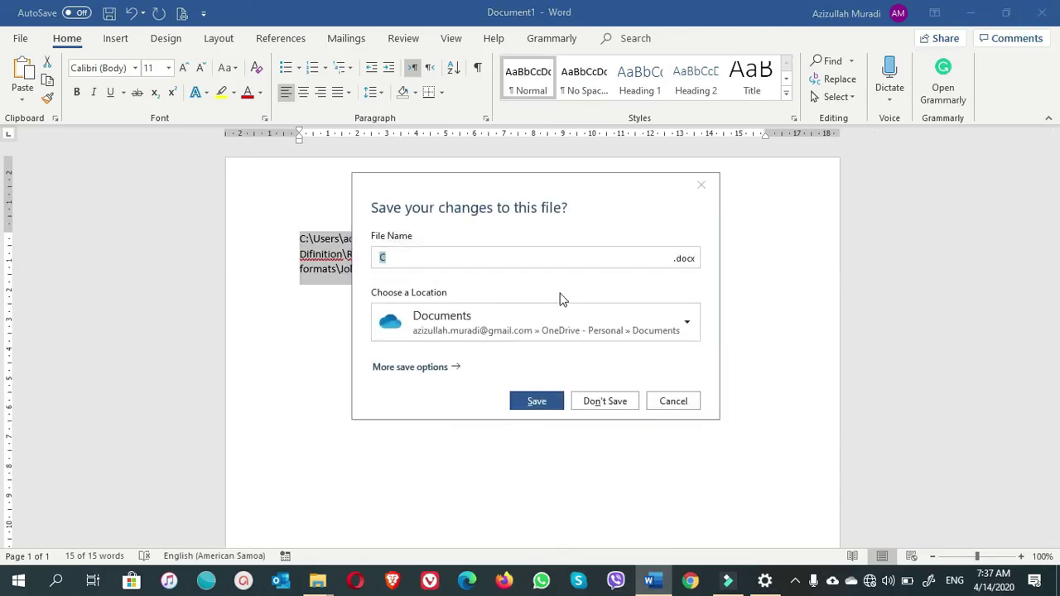
pyautogui.click(604, 402)
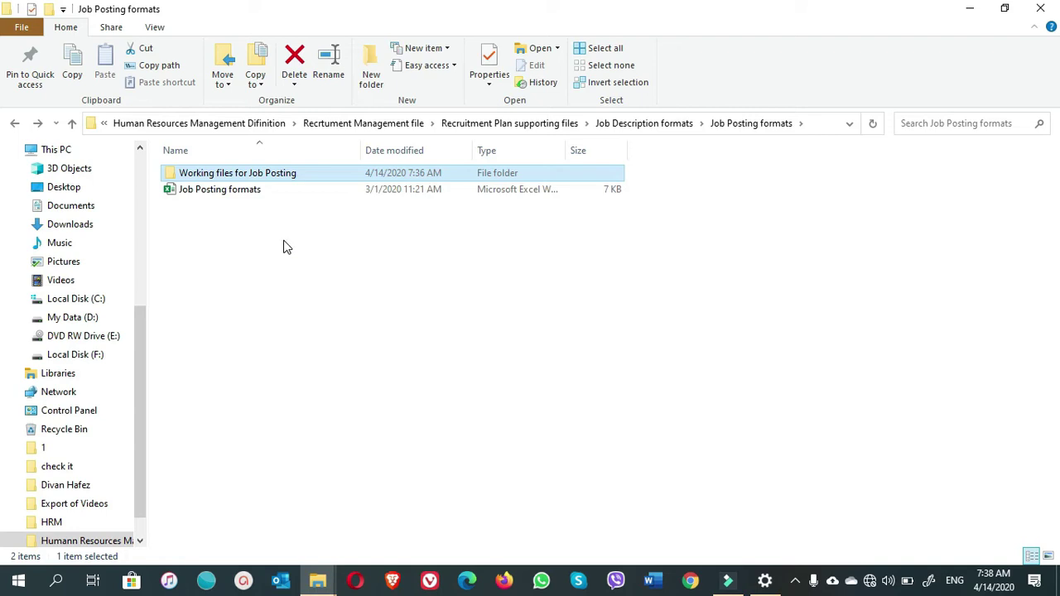
# Go to the Job Posting folder inside Working files for Job Posting > HR Reports and try to open the Database for students file in Access.
pyautogui.doubleClick(282, 176)
pyautogui.doubleClick(282, 176)
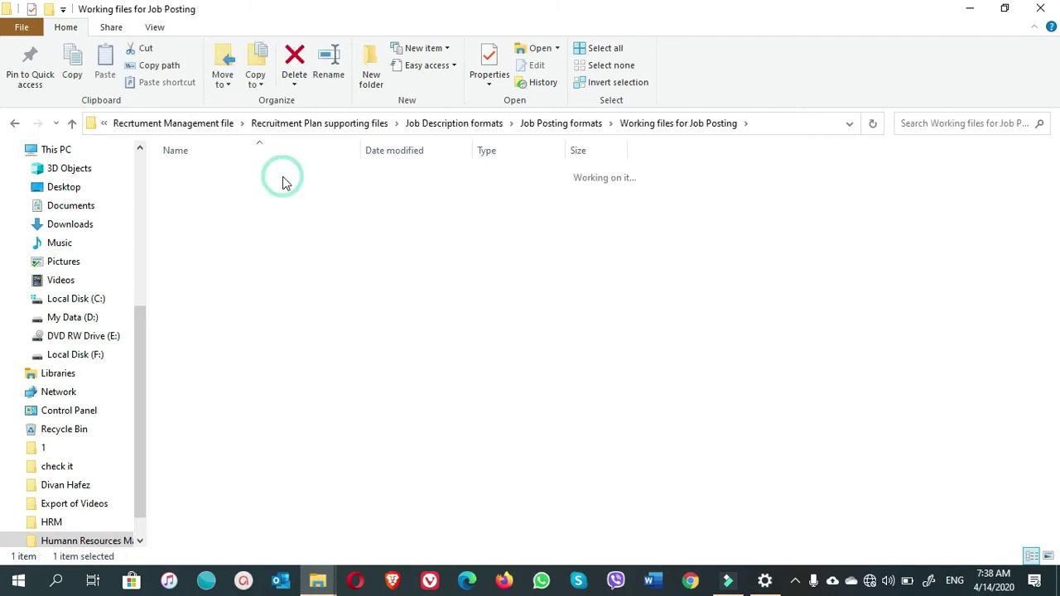
pyautogui.doubleClick(283, 176)
pyautogui.click(236, 178)
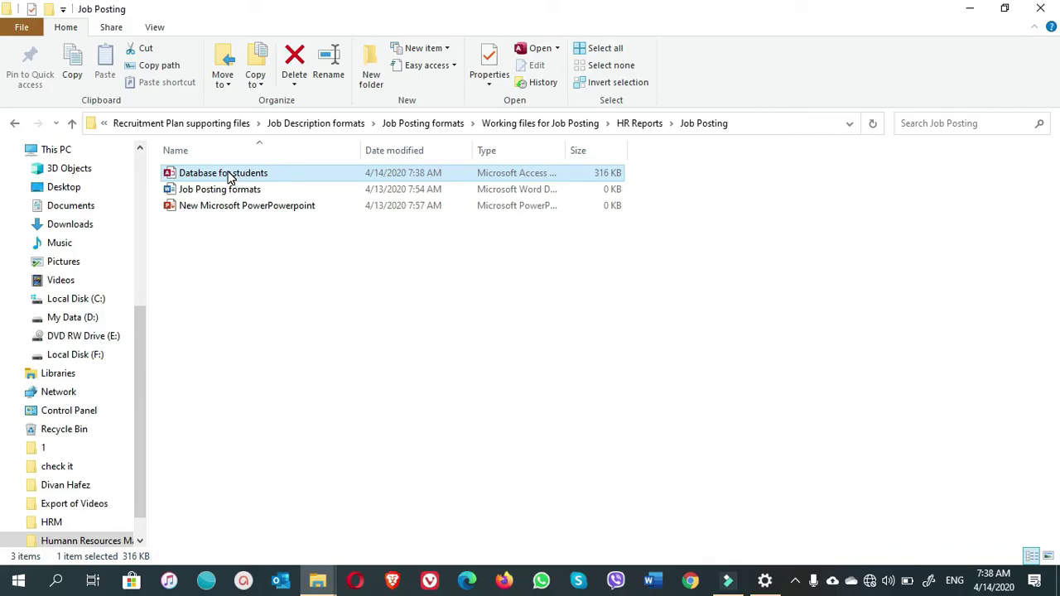
pyautogui.rightClick(230, 179)
pyautogui.click(265, 182)
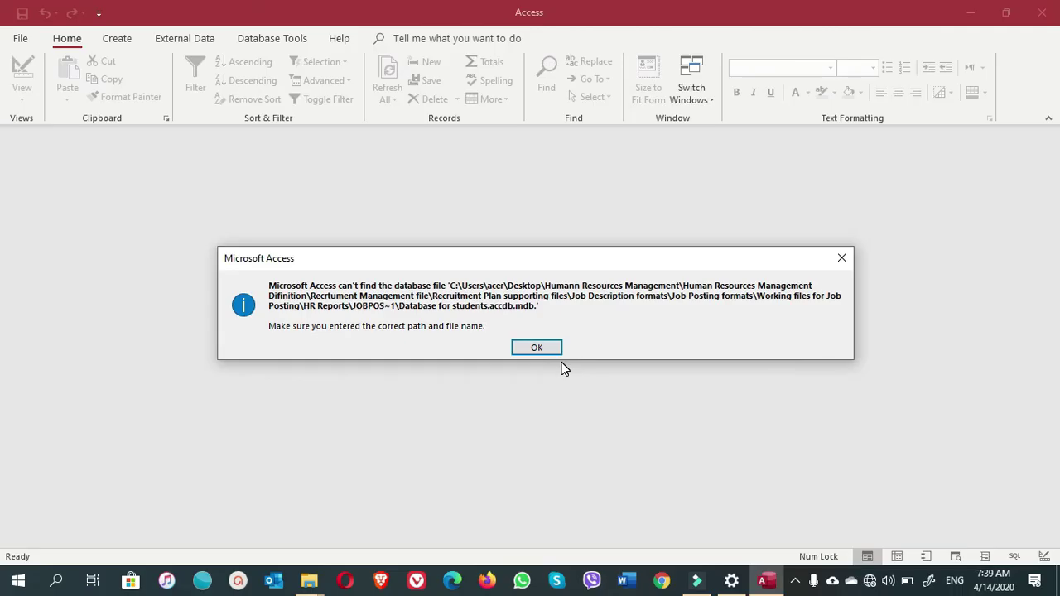
pyautogui.click(537, 348)
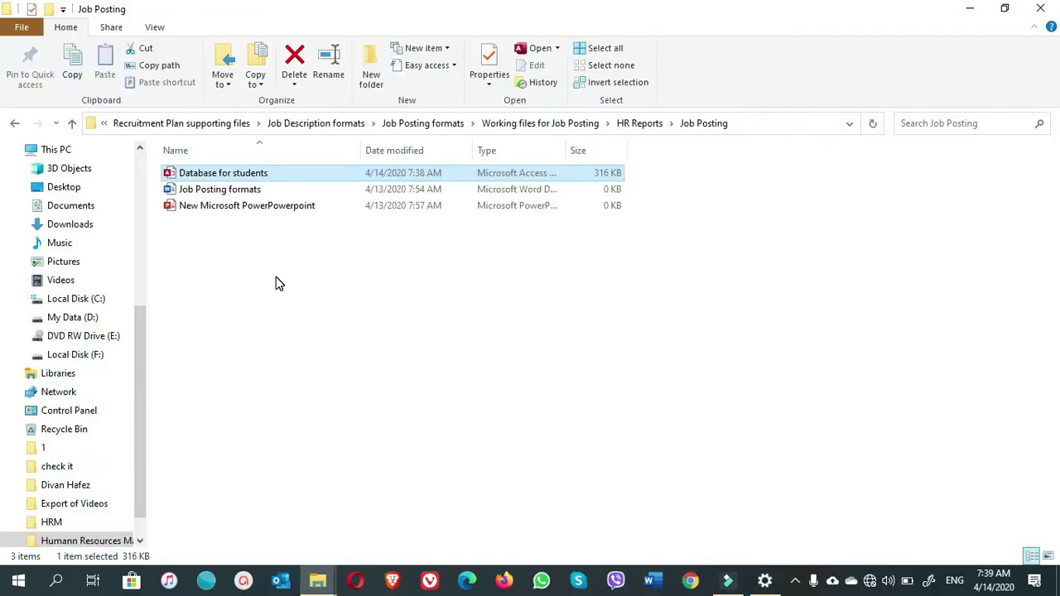
# Move the Database for students file from the Job Posting folder up into HR Reports, and try opening it there in Access.
pyautogui.doubleClick(216, 173)
pyautogui.rightClick(217, 174)
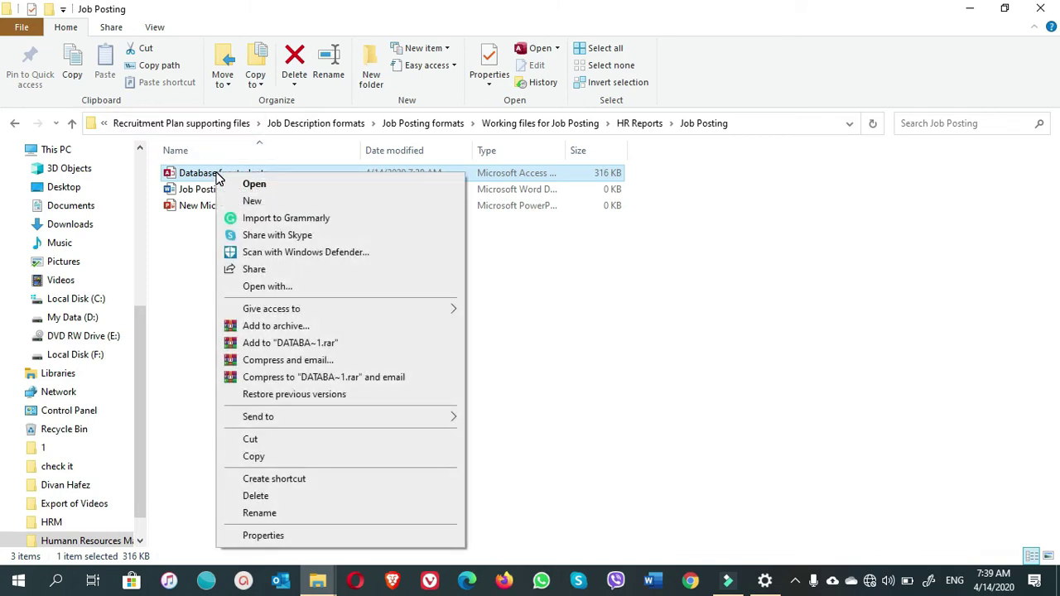
pyautogui.click(254, 440)
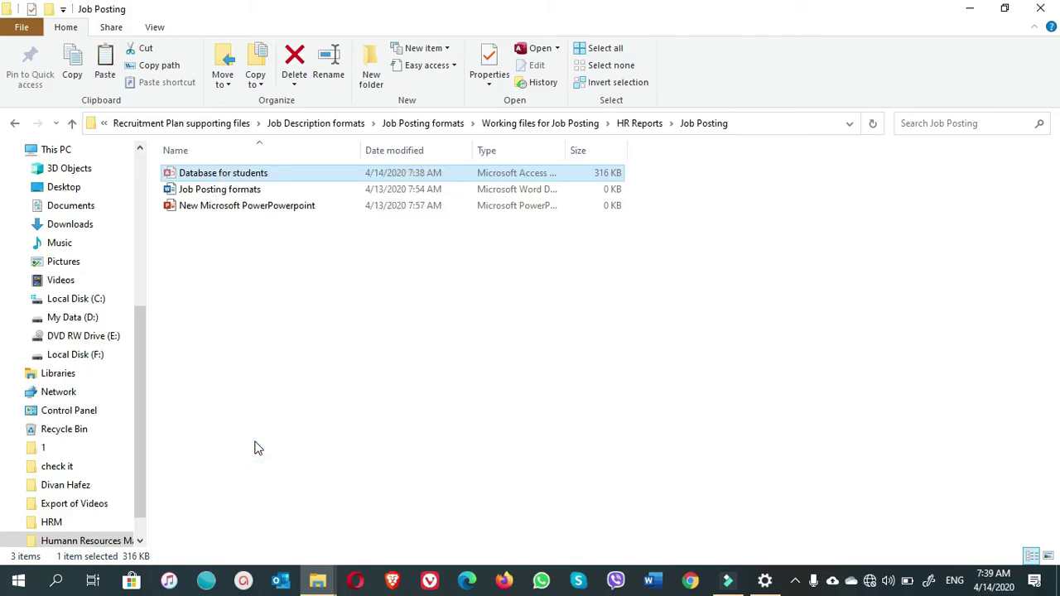
pyautogui.click(14, 122)
pyautogui.rightClick(274, 232)
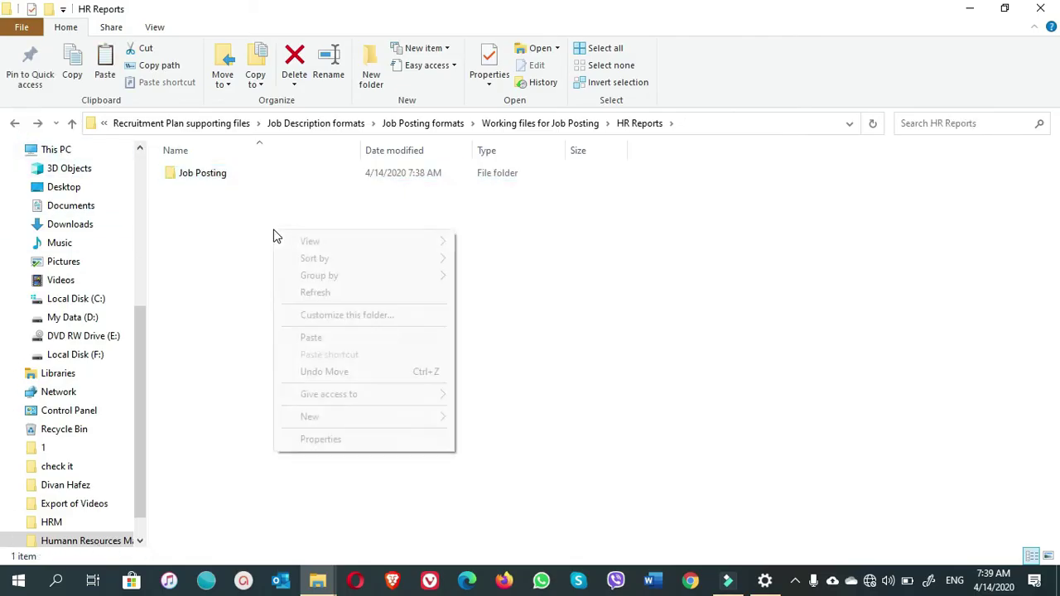
pyautogui.click(332, 337)
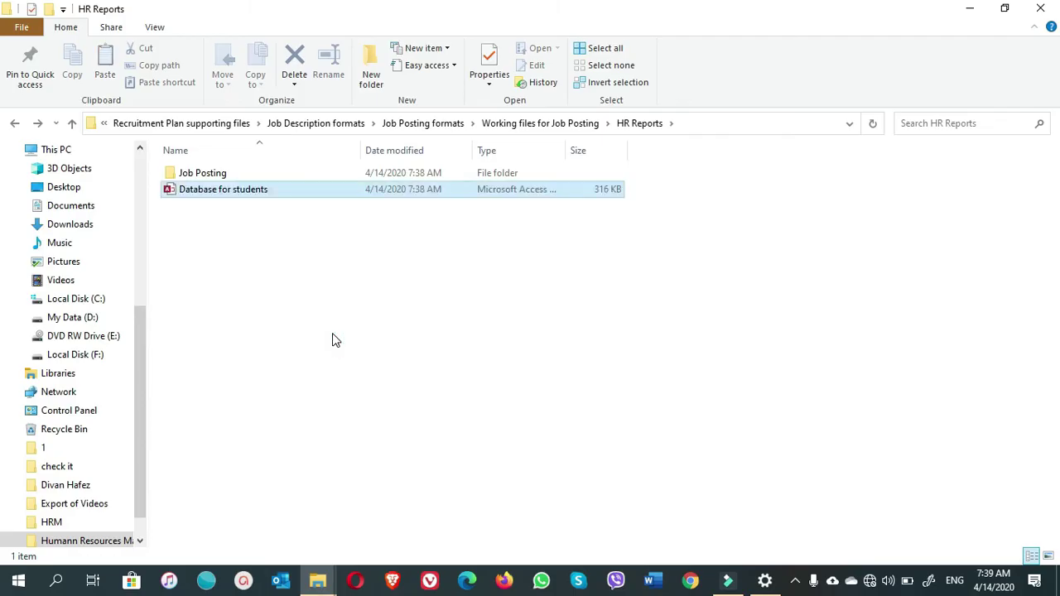
pyautogui.doubleClick(271, 189)
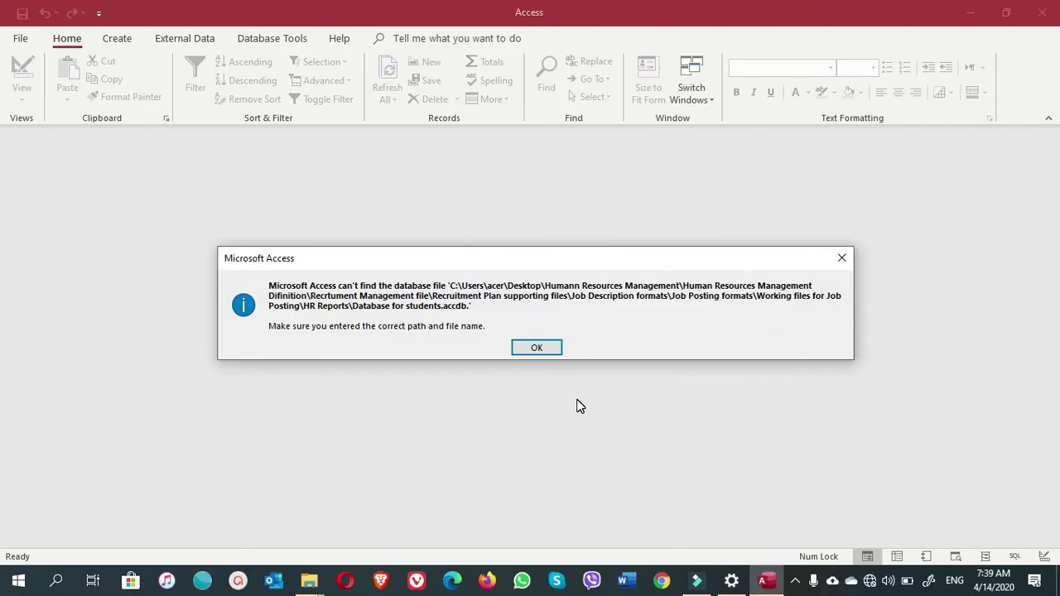
pyautogui.click(537, 347)
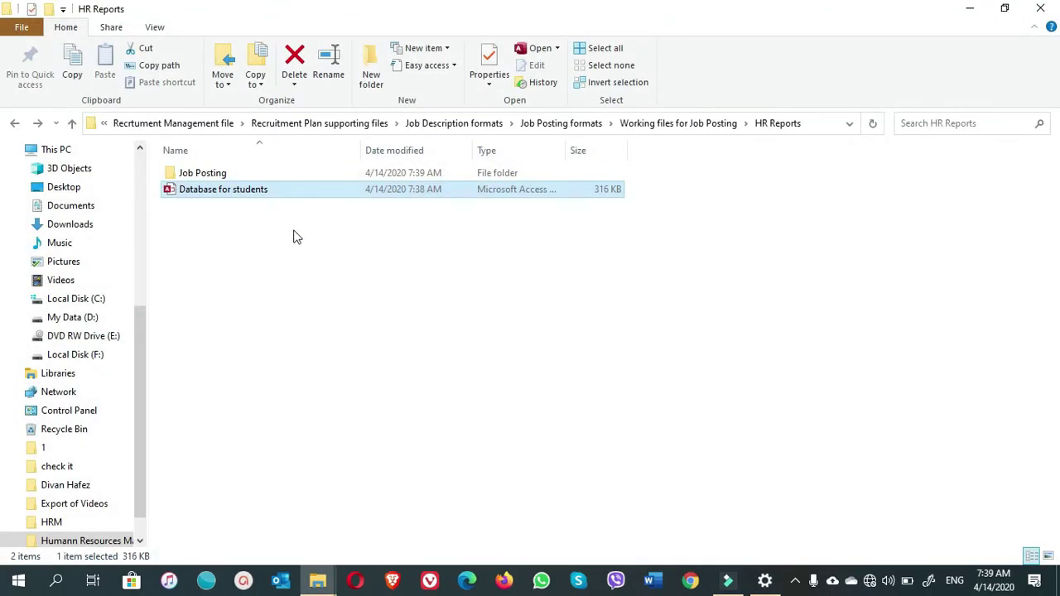
# Move the Database for students file from HR Reports up into the Working files for Job Posting folder.
pyautogui.rightClick(270, 189)
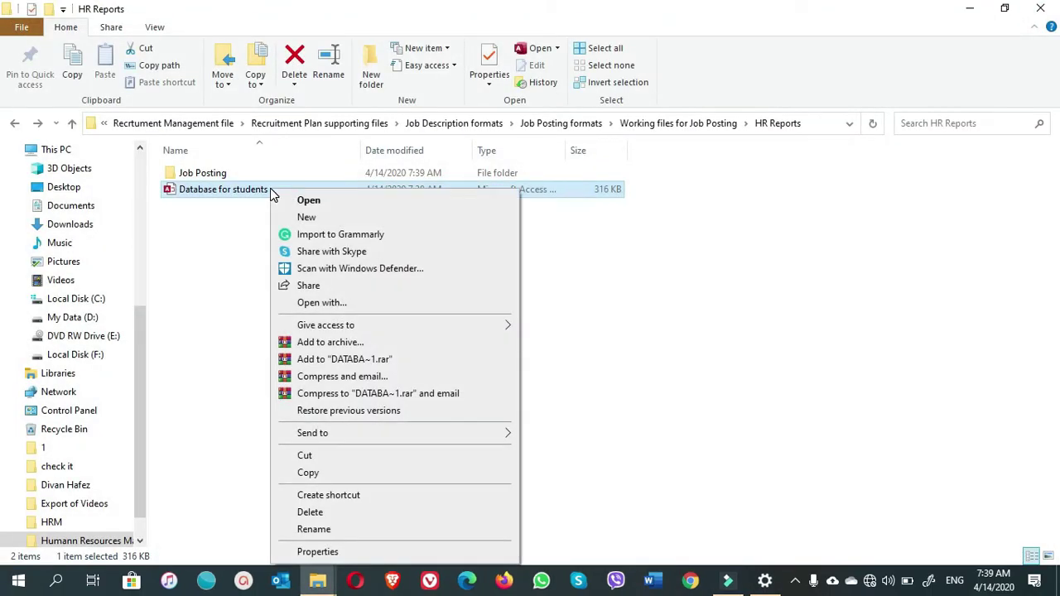
pyautogui.click(313, 455)
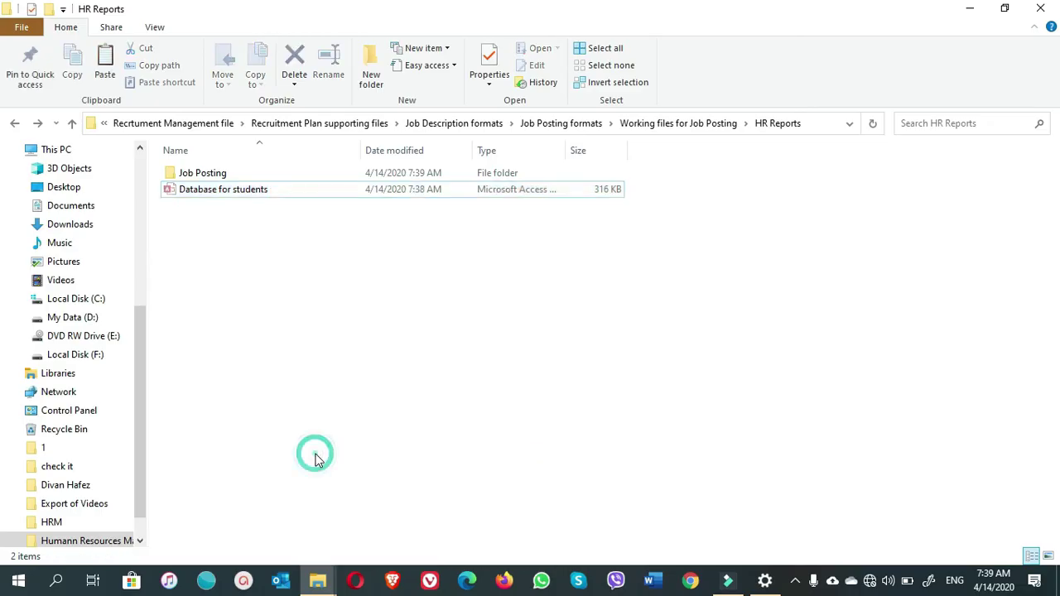
pyautogui.click(14, 124)
pyautogui.rightClick(260, 237)
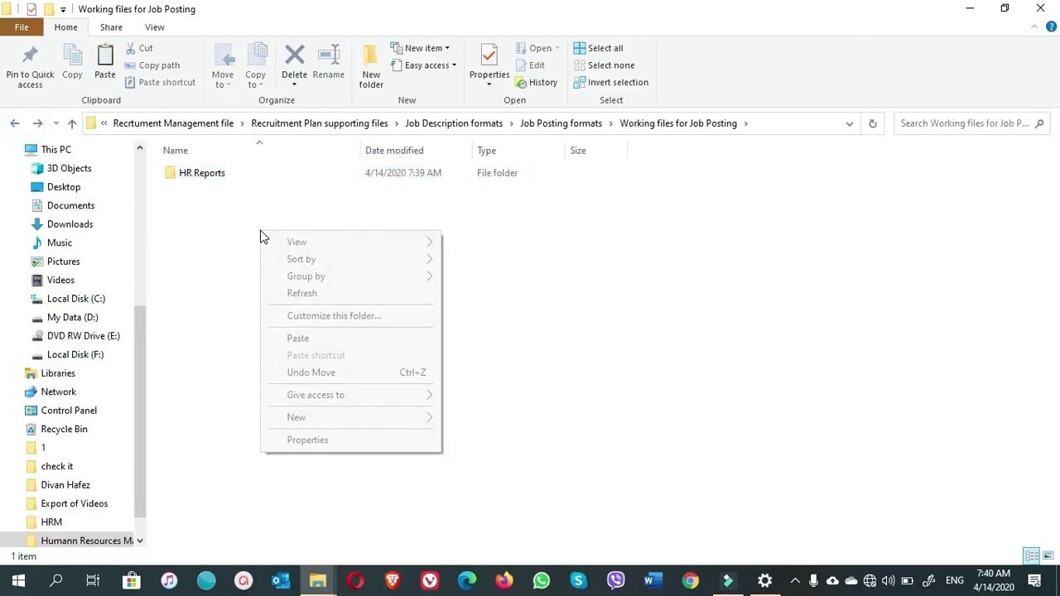
pyautogui.click(322, 341)
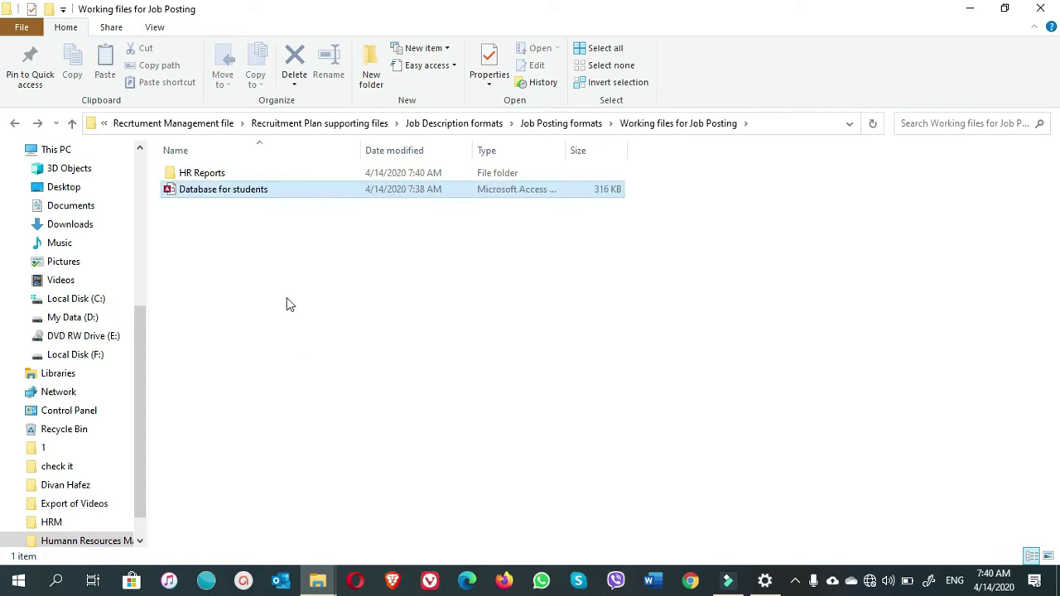
# Open the relocated Database for students file in Access to test it, and close it again.
pyautogui.rightClick(245, 198)
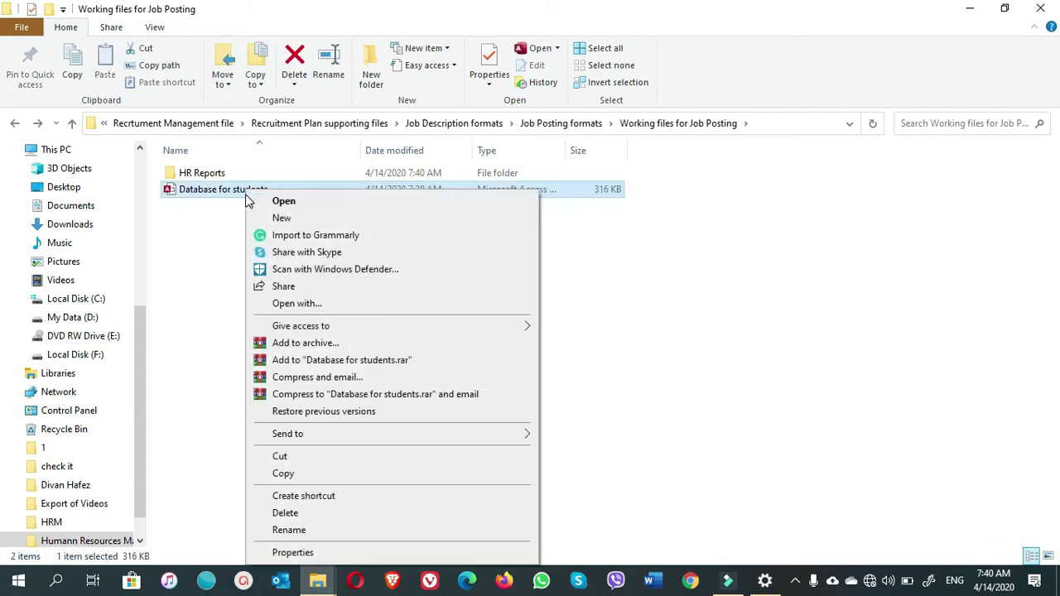
pyautogui.click(299, 204)
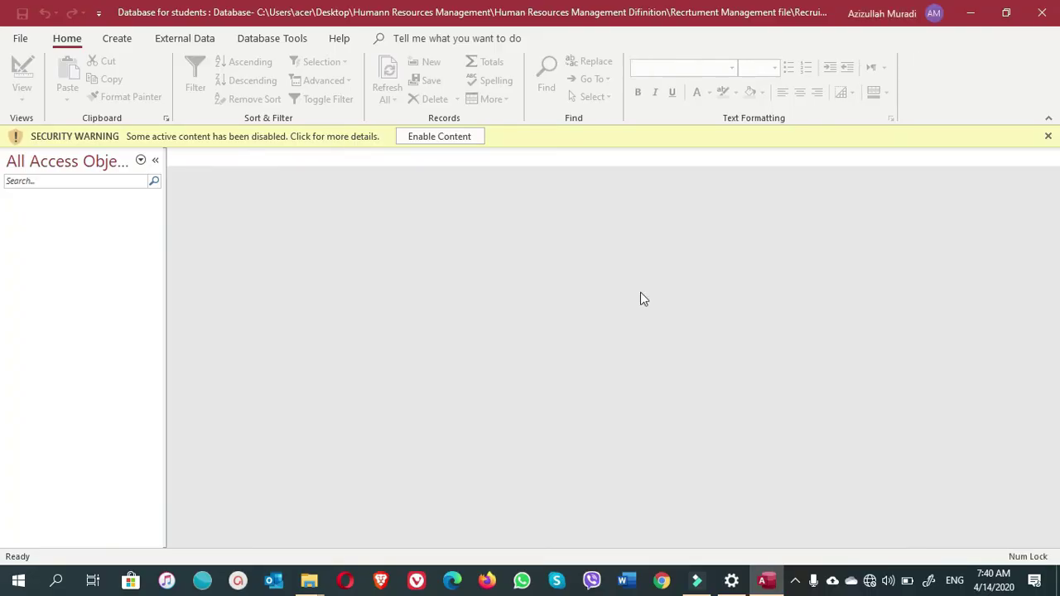
pyautogui.click(1041, 14)
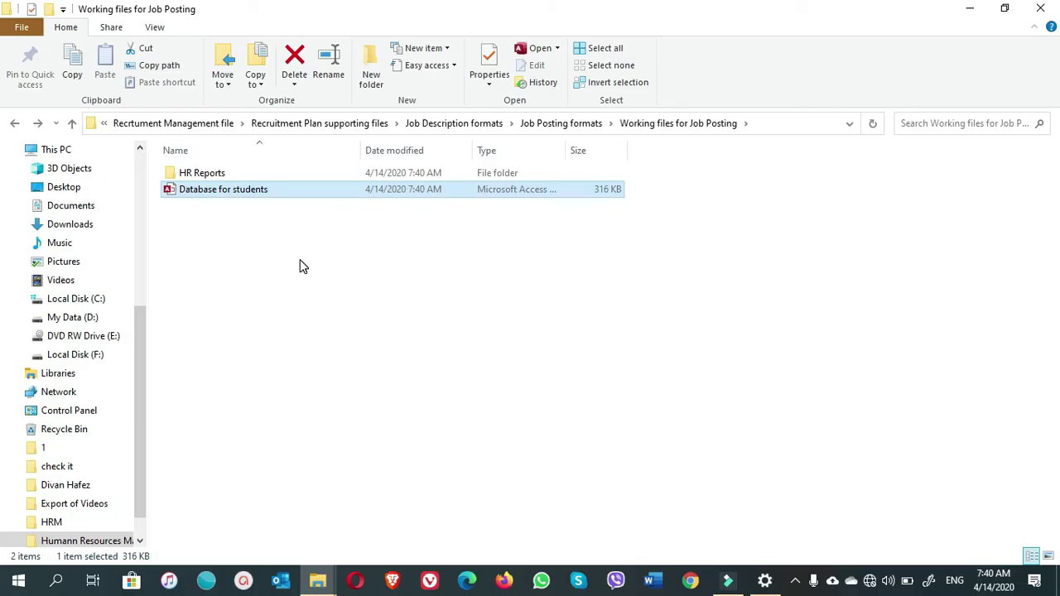
# Return to the Job Posting folder inside HR Reports and examine its Word and PowerPoint files and the folder's full path.
pyautogui.doubleClick(219, 175)
pyautogui.doubleClick(224, 178)
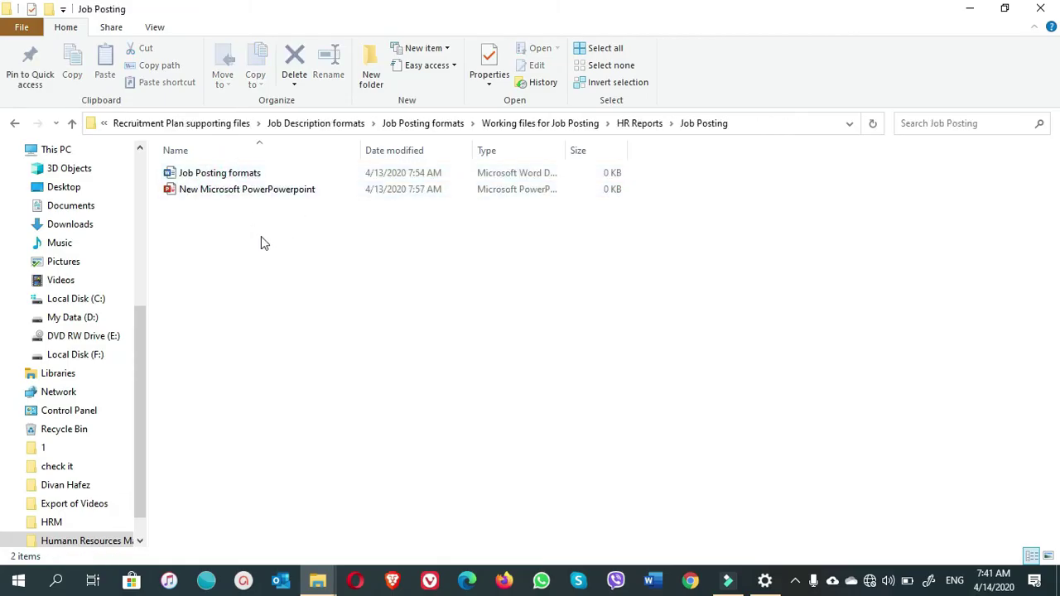
pyautogui.click(203, 175)
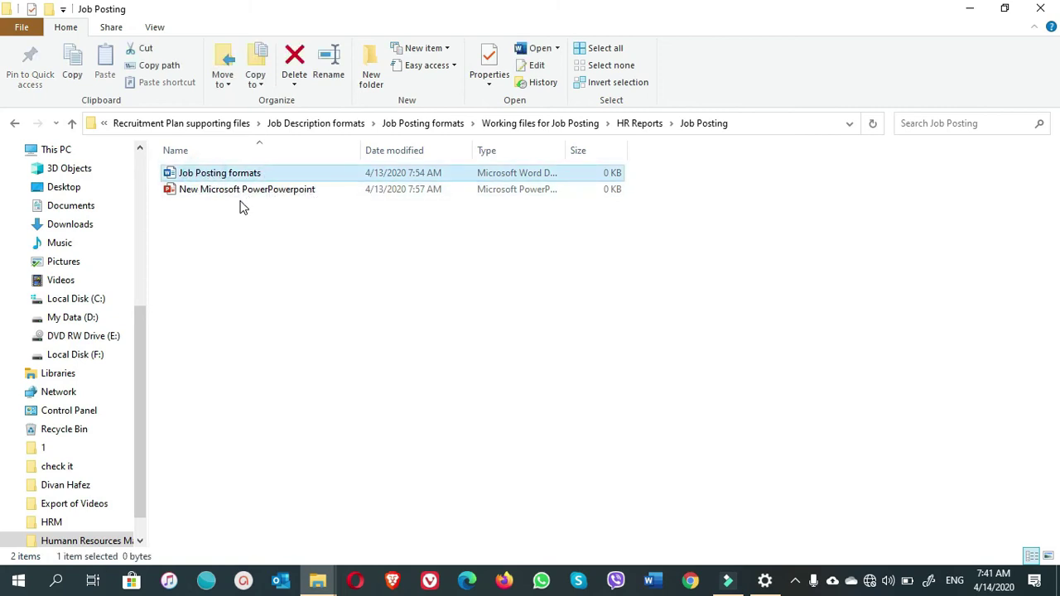
pyautogui.click(229, 192)
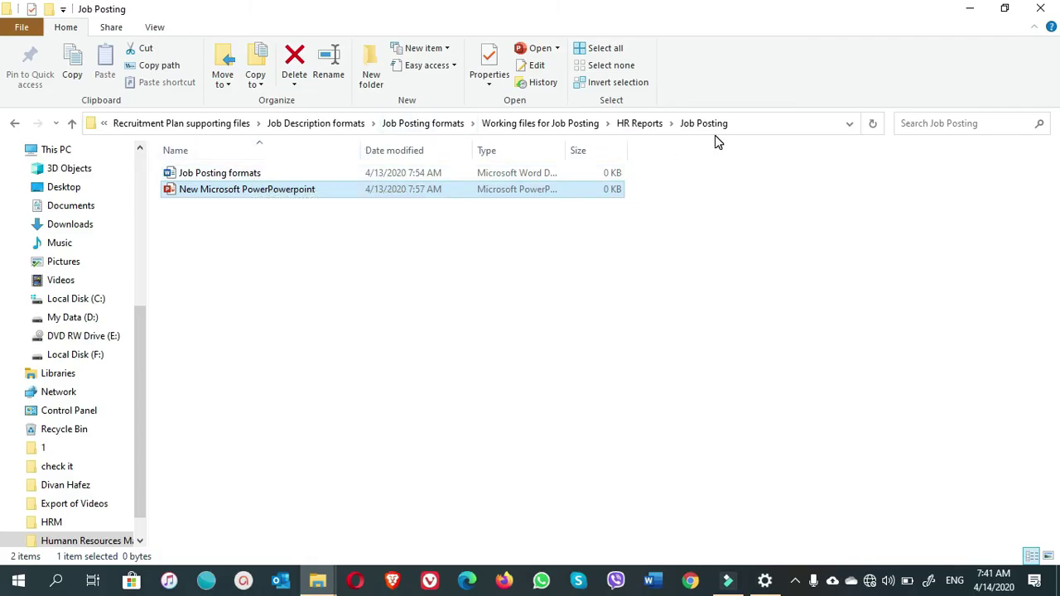
pyautogui.click(756, 123)
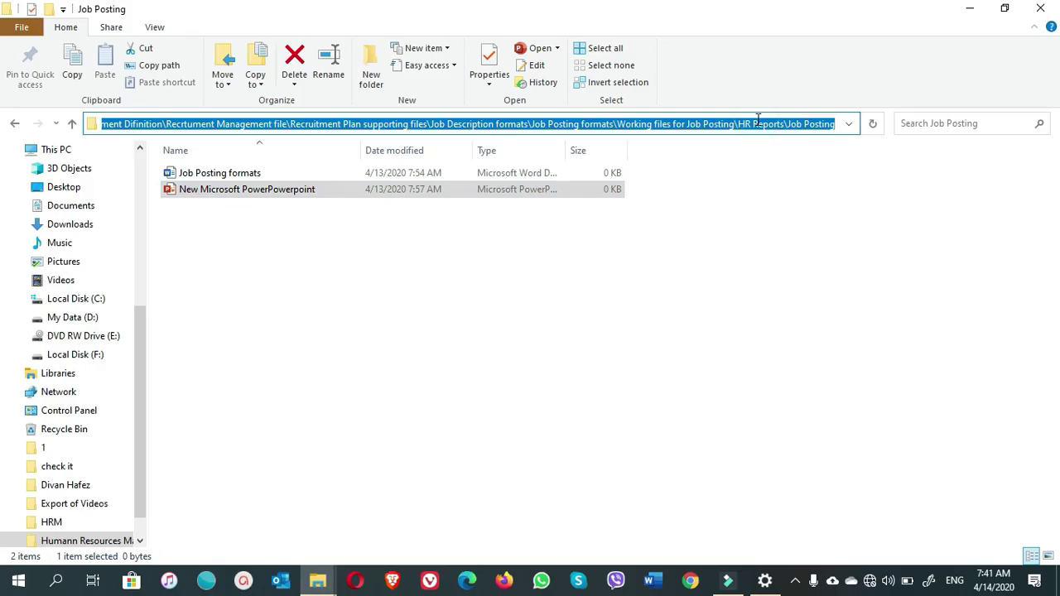
pyautogui.click(426, 268)
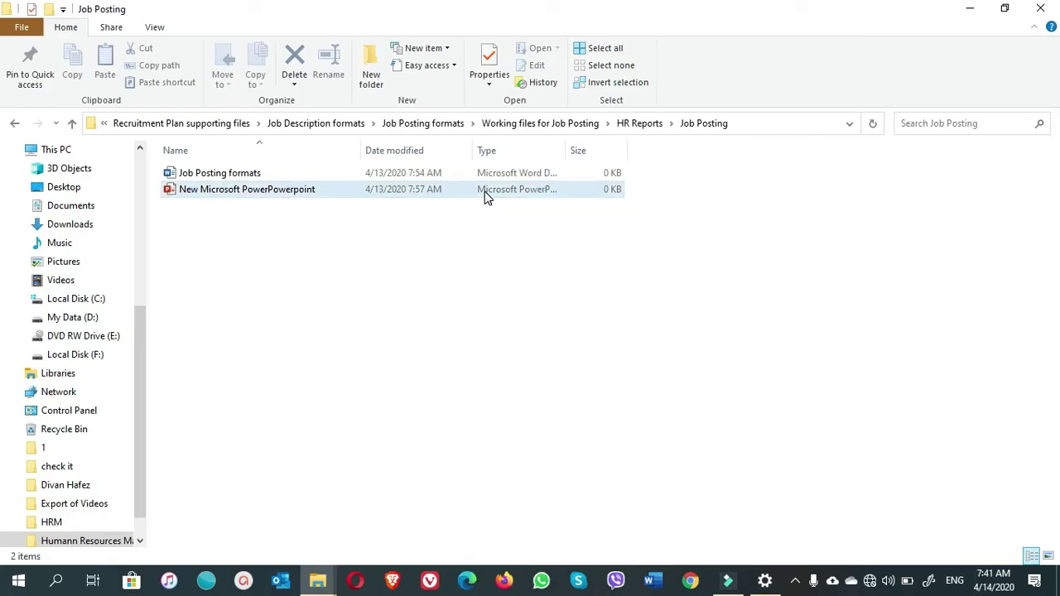
# Try to create a new folder inside the Job Posting folder.
pyautogui.click(374, 77)
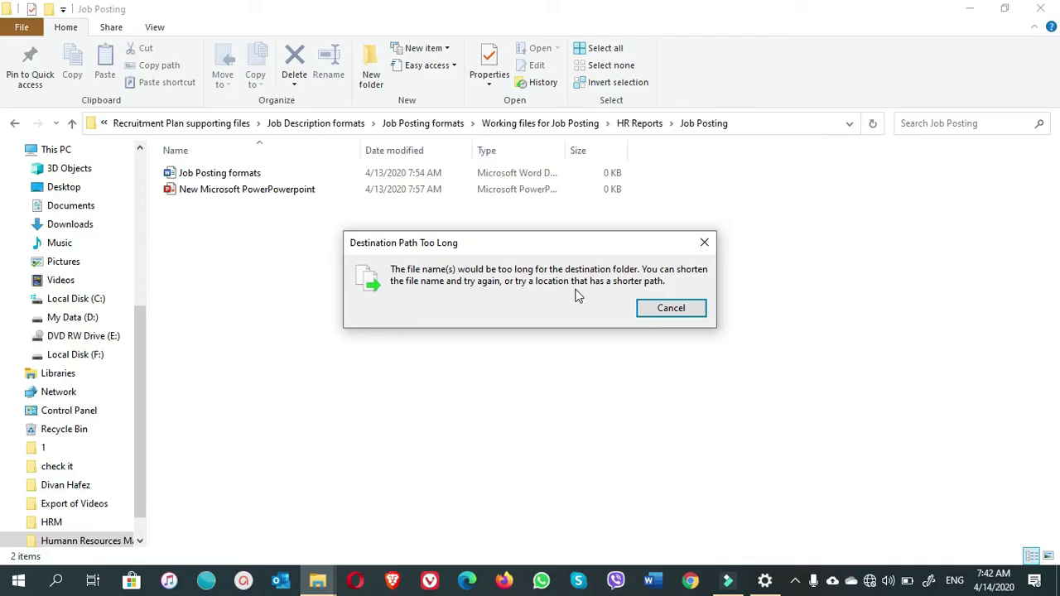
pyautogui.click(649, 310)
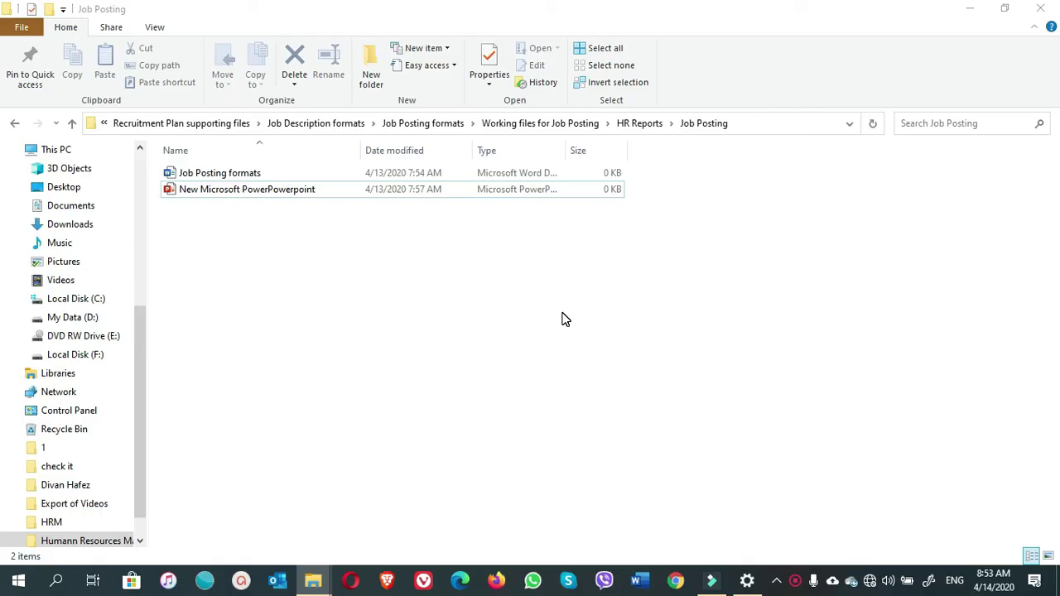
# Check the Job Posting folder's full path, then go up to Job Posting formats and rename its Working files for Job Posting folder to "Working files".
pyautogui.click(745, 126)
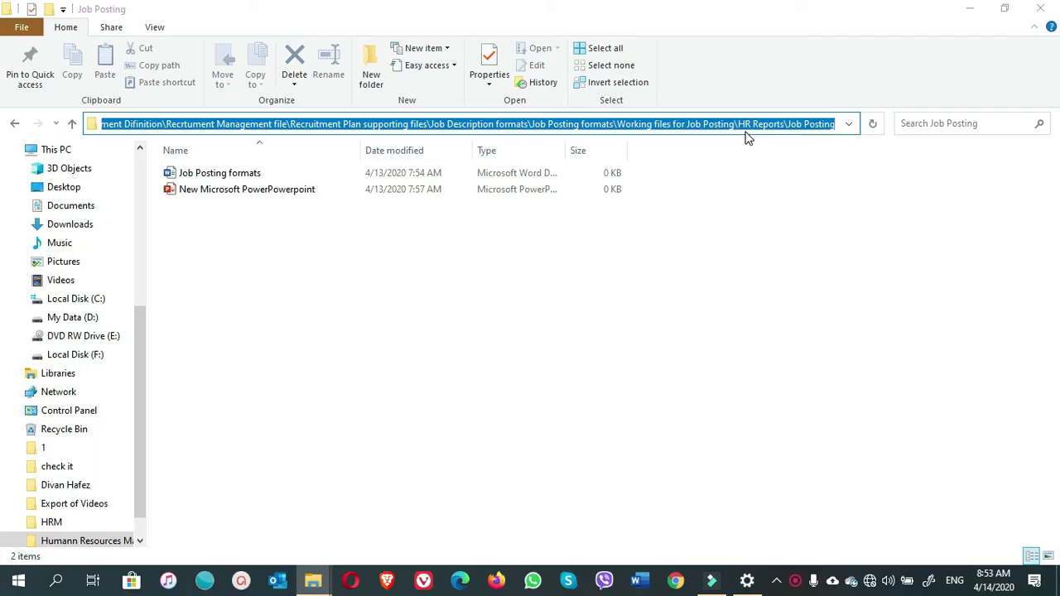
pyautogui.click(370, 274)
pyautogui.hotkey('alt', 'Up')
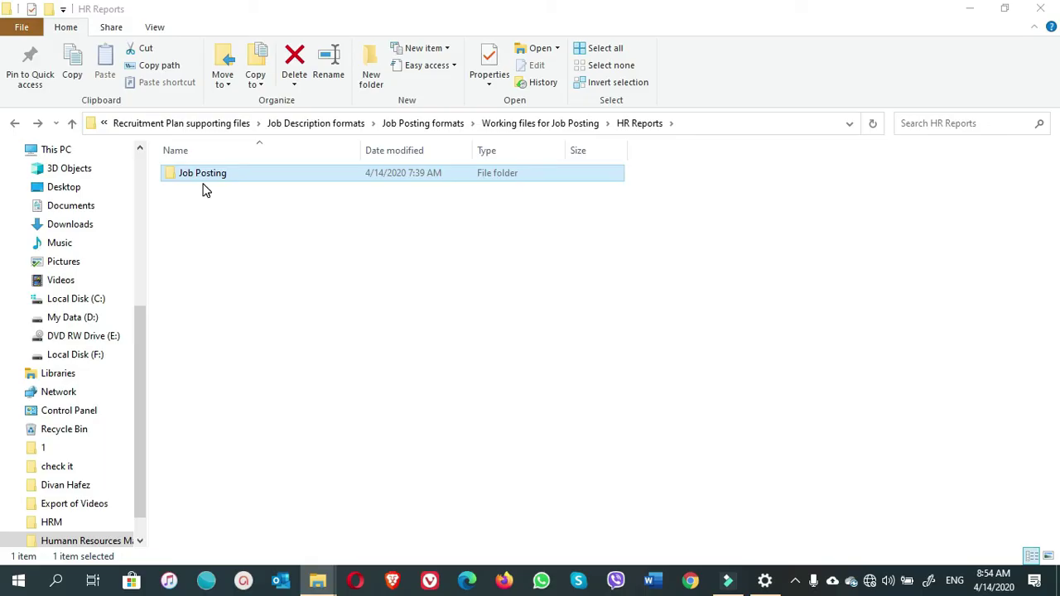
pyautogui.hotkey('alt', 'Up')
pyautogui.hotkey('alt', 'Up')
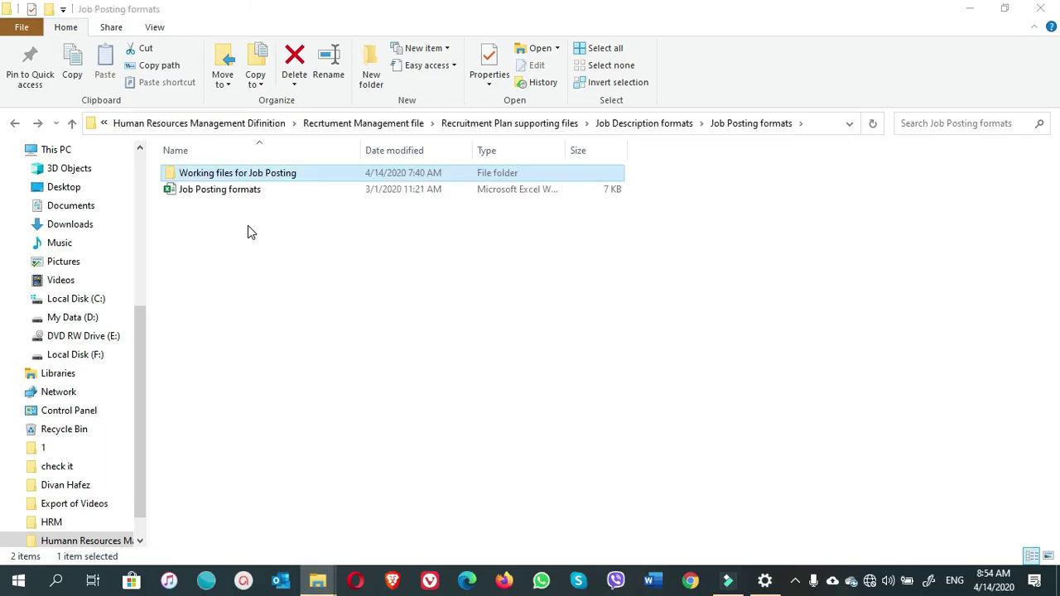
pyautogui.click(290, 176)
pyautogui.press('BackSpace')
pyautogui.press('BackSpace')
pyautogui.press('BackSpace')
pyautogui.press('BackSpace')
pyautogui.press('BackSpace')
pyautogui.press('BackSpace')
pyautogui.press('BackSpace')
pyautogui.press('BackSpace')
pyautogui.press('BackSpace')
pyautogui.press('BackSpace')
pyautogui.press('BackSpace')
pyautogui.press('BackSpace')
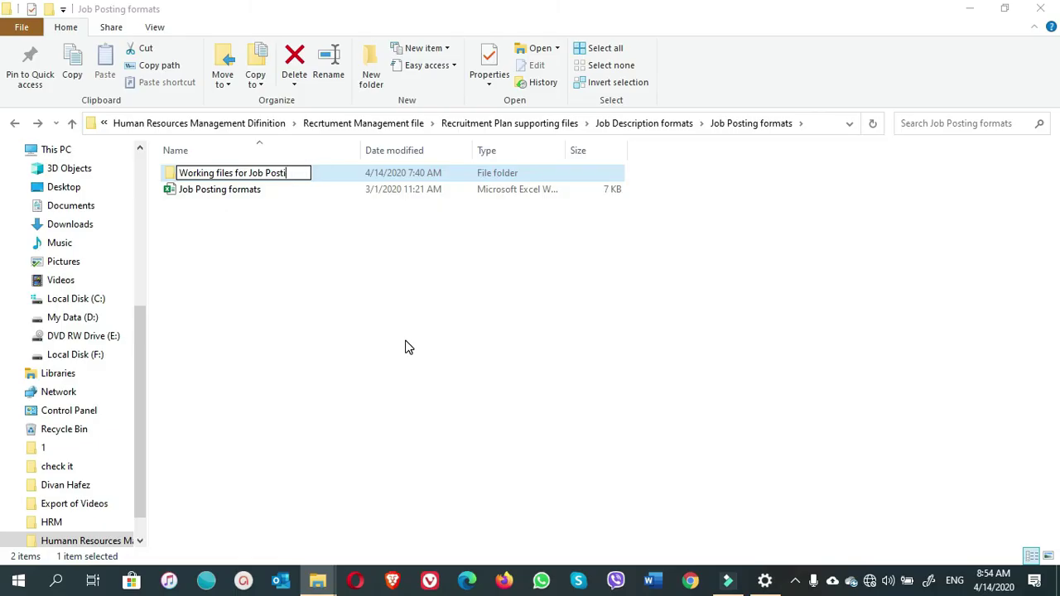
pyautogui.press('BackSpace')
pyautogui.press('BackSpace')
pyautogui.press('BackSpace')
pyautogui.press('BackSpace')
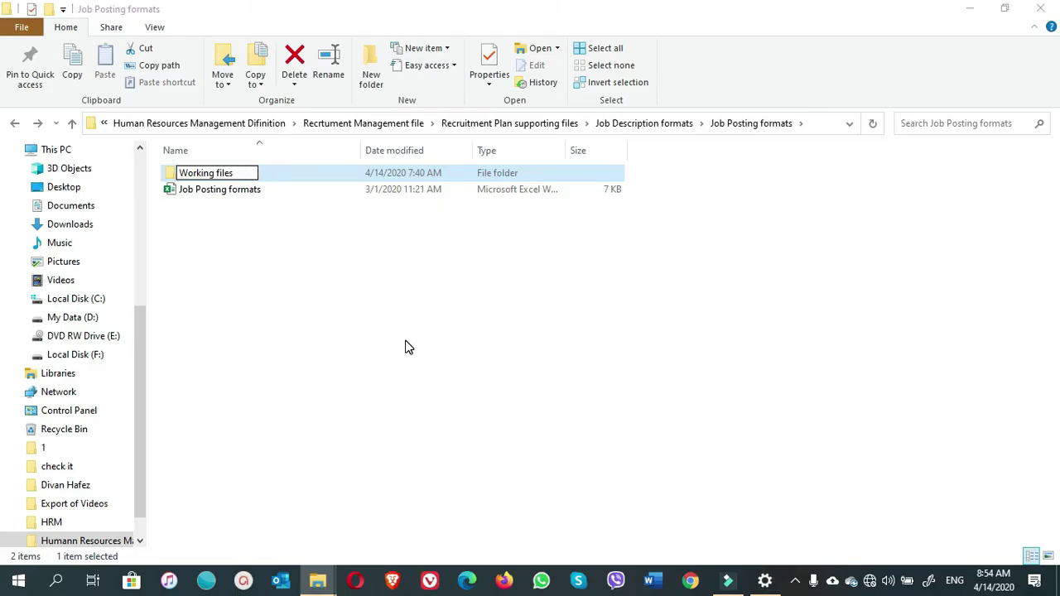
pyautogui.press('Return')
pyautogui.click(405, 348)
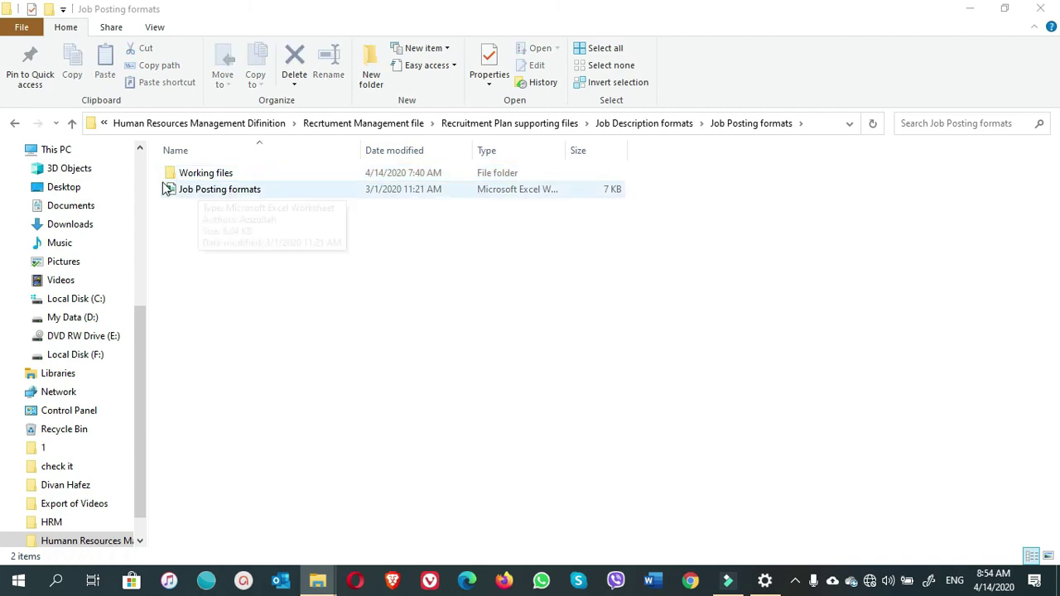
# Go up to the Job Description formats folder and rename its Job Posting formats subfolder to "Job Posting".
pyautogui.click(16, 123)
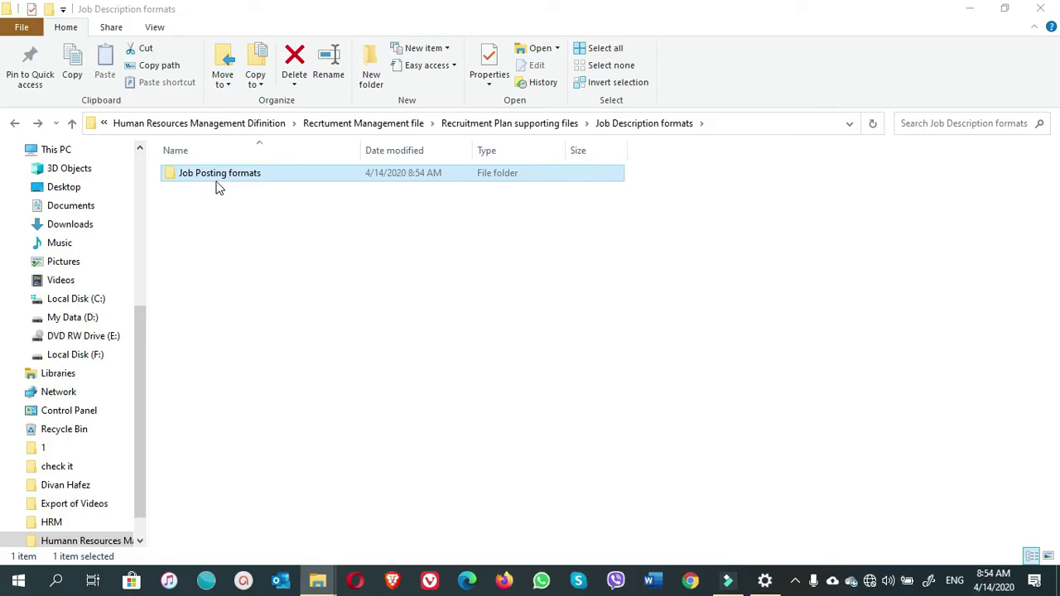
pyautogui.click(279, 181)
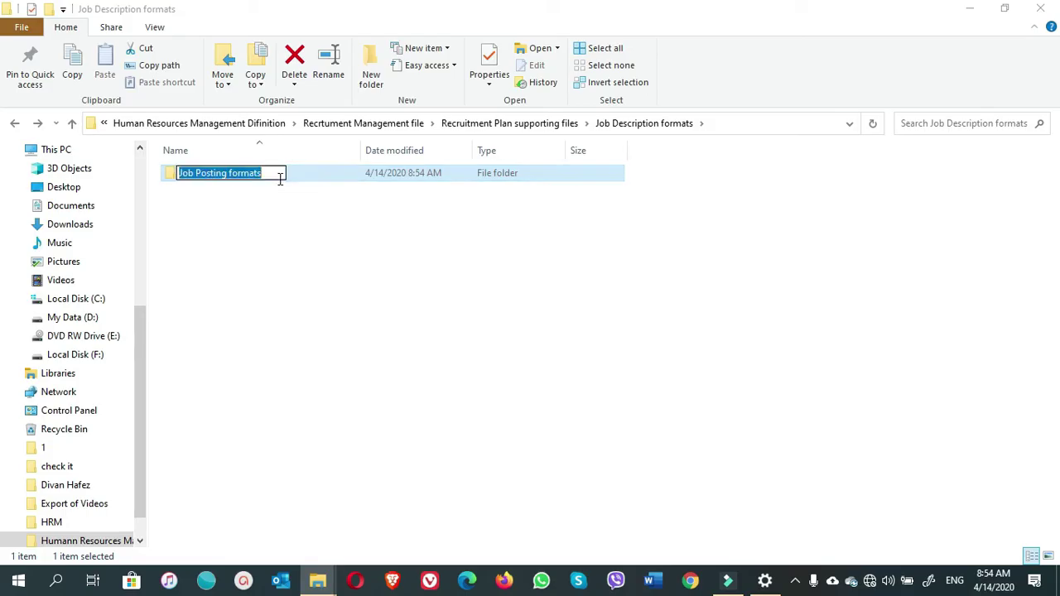
pyautogui.click(280, 178)
pyautogui.press('BackSpace')
pyautogui.press('BackSpace')
pyautogui.press('BackSpace')
pyautogui.press('BackSpace')
pyautogui.press('BackSpace')
pyautogui.press('BackSpace')
pyautogui.press('BackSpace')
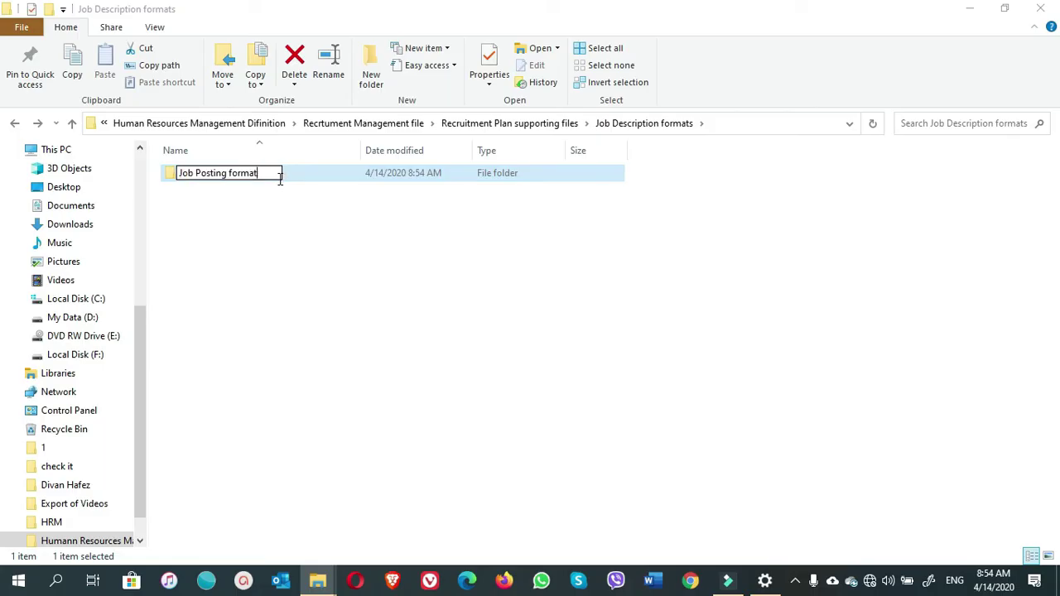
pyautogui.press('BackSpace')
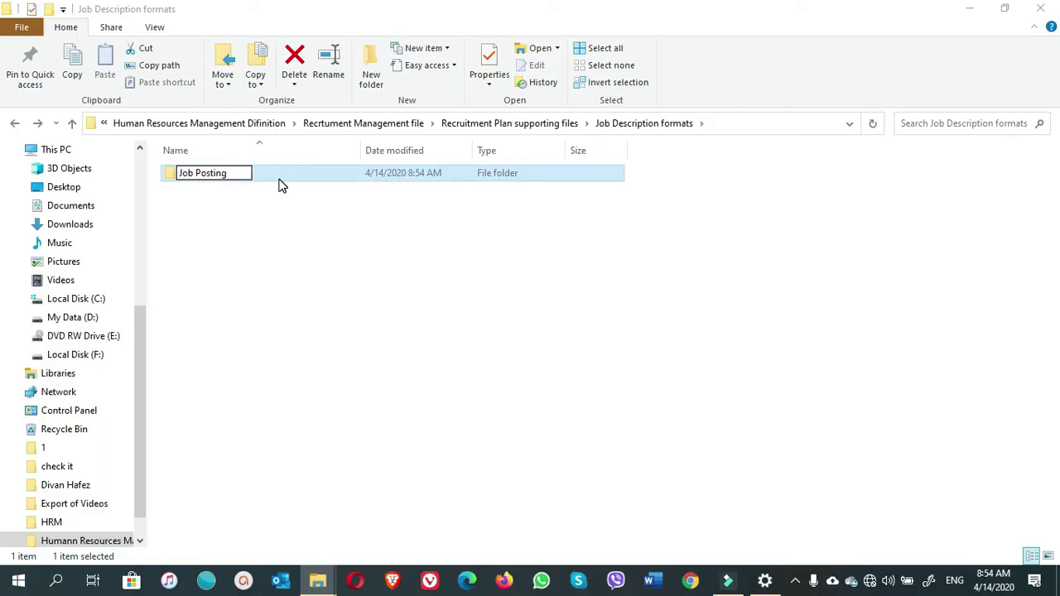
pyautogui.click(266, 238)
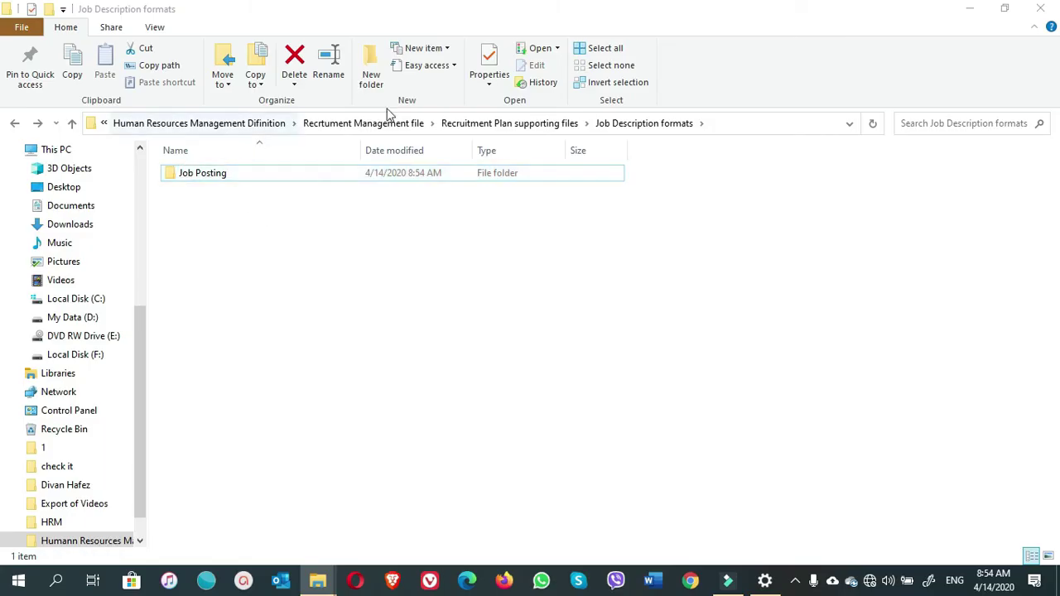
# Go up to the Recruitment Plan supporting files folder and rename its Job Description formats subfolder to "Job Description".
pyautogui.click(16, 125)
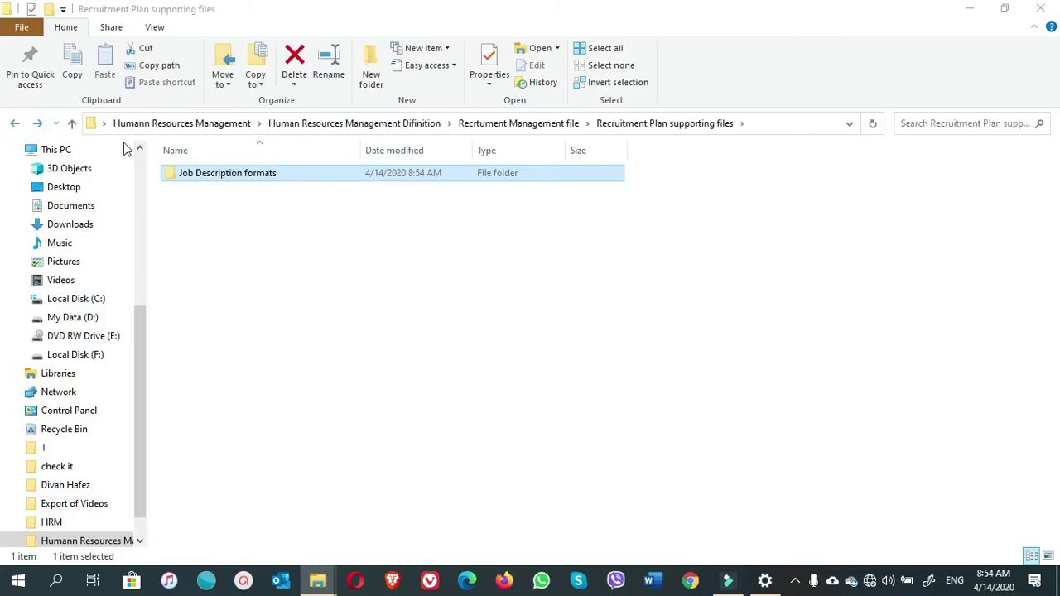
pyautogui.click(255, 181)
pyautogui.press('End')
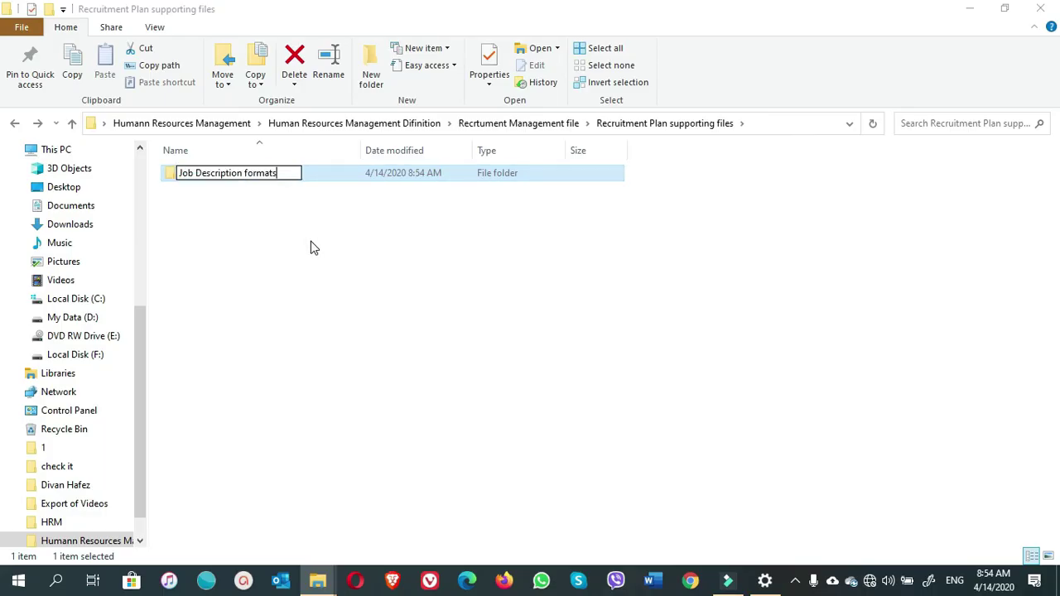
pyautogui.press('BackSpace')
pyautogui.press('BackSpace')
pyautogui.press('BackSpace')
pyautogui.press('BackSpace')
pyautogui.press('BackSpace')
pyautogui.press('BackSpace')
pyautogui.press('BackSpace')
pyautogui.press('BackSpace')
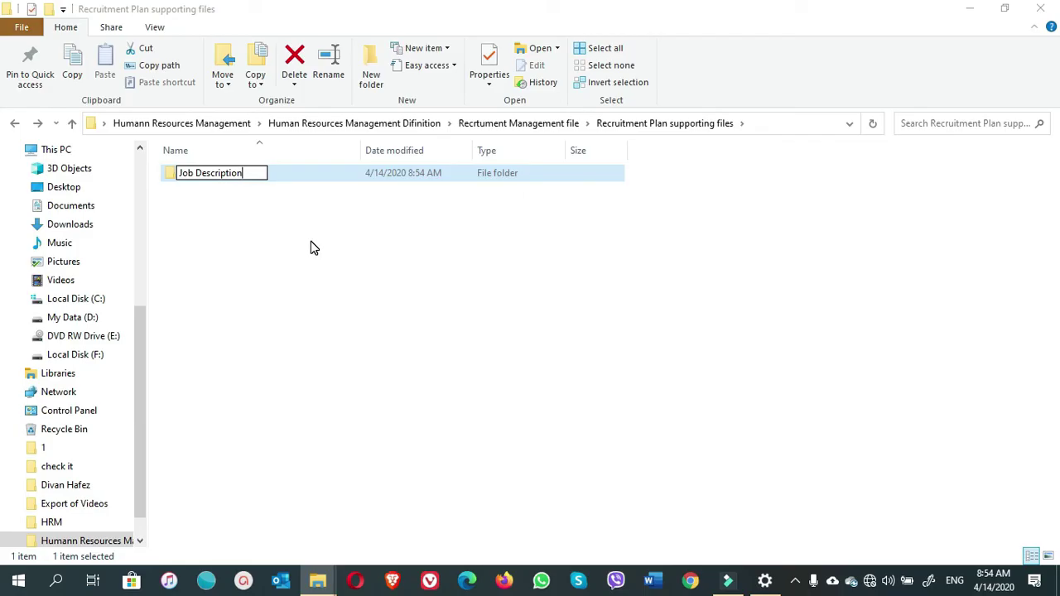
pyautogui.press('Return')
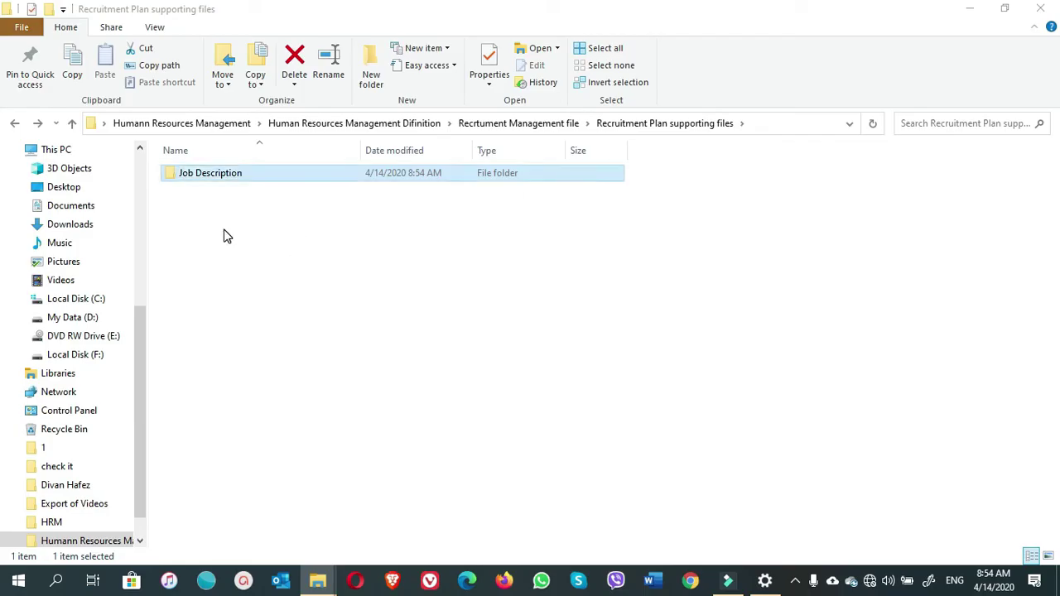
# Go up to the Recrtument Management file folder and rename its Recruitment Plan supporting files subfolder to "Recruitment Plan".
pyautogui.click(16, 122)
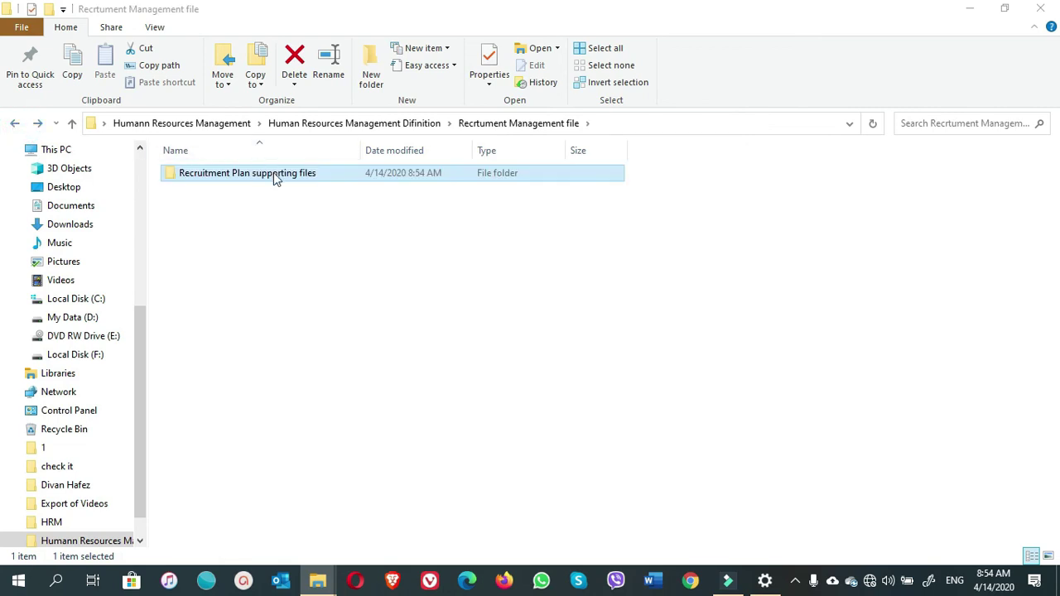
pyautogui.moveTo(309, 183)
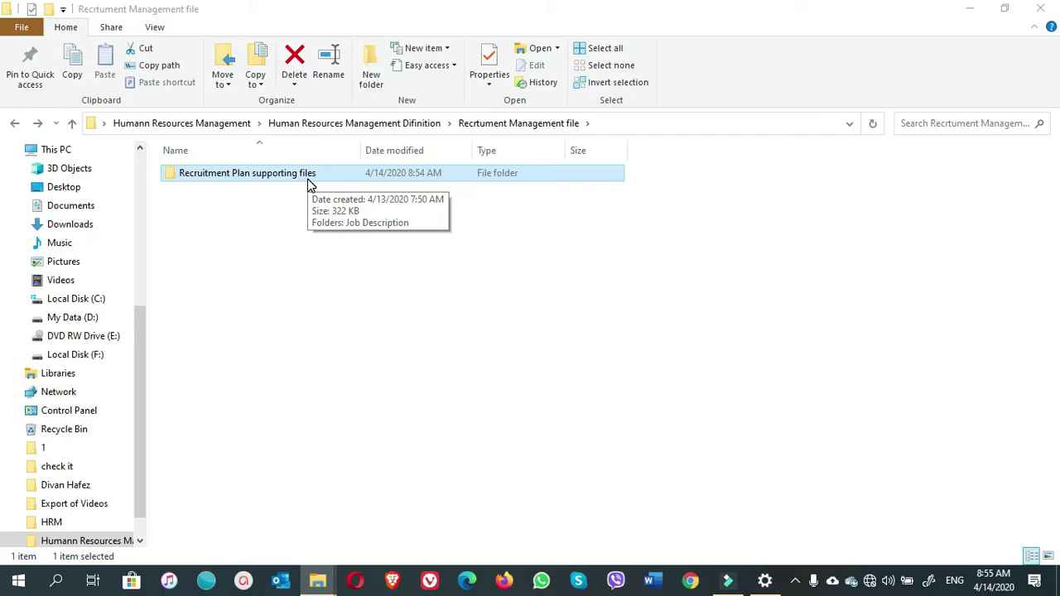
pyautogui.press('F2')
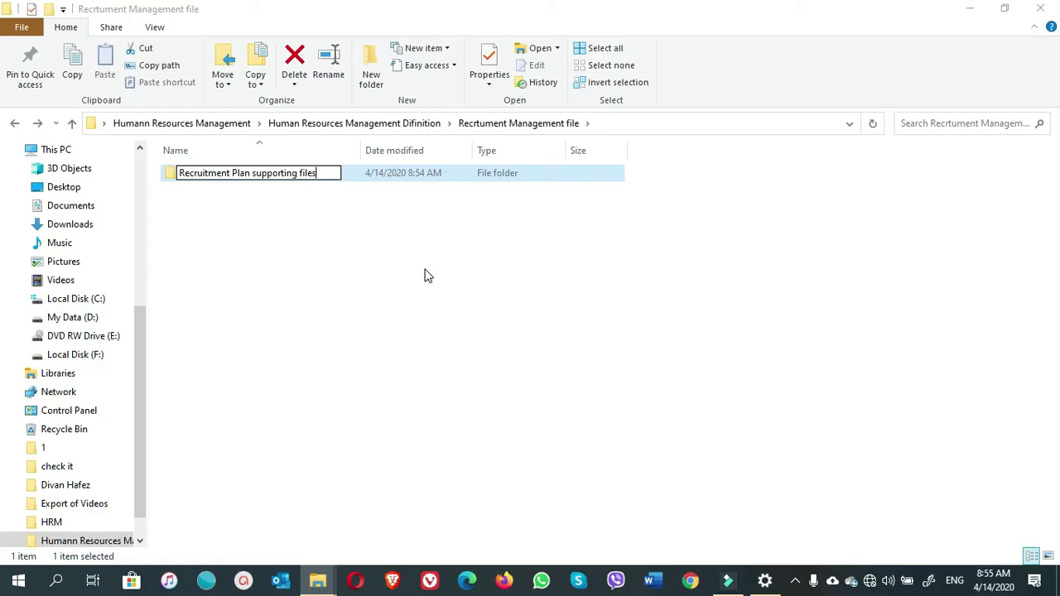
pyautogui.press('BackSpace')
pyautogui.press('BackSpace')
pyautogui.press('BackSpace')
pyautogui.press('BackSpace')
pyautogui.press('BackSpace')
pyautogui.press('BackSpace')
pyautogui.press('BackSpace')
pyautogui.press('BackSpace')
pyautogui.press('BackSpace')
pyautogui.press('BackSpace')
pyautogui.press('BackSpace')
pyautogui.press('BackSpace')
pyautogui.press('BackSpace')
pyautogui.press('BackSpace')
pyautogui.press('BackSpace')
pyautogui.press('BackSpace')
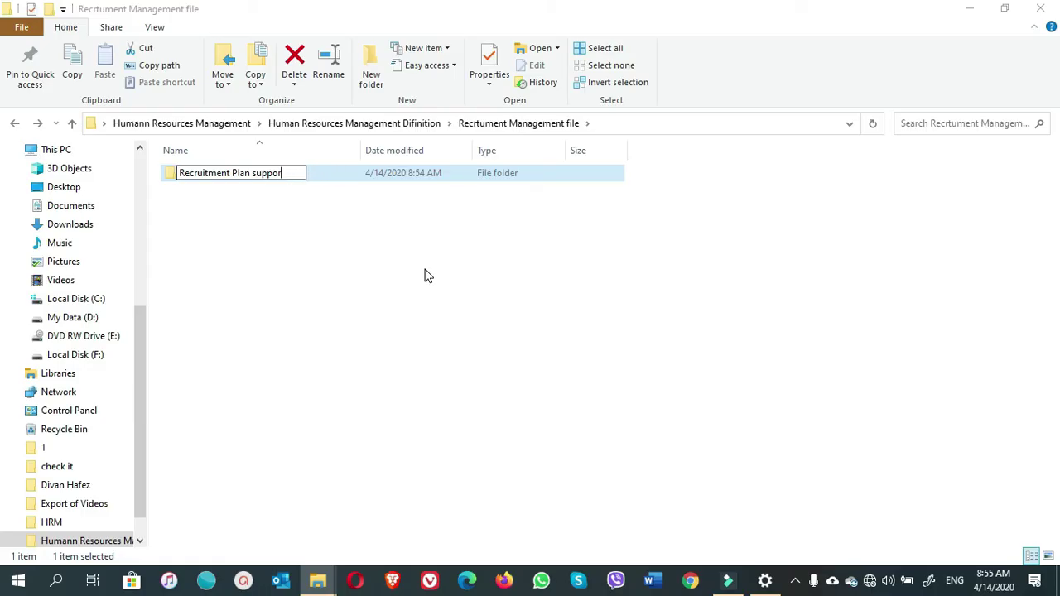
pyautogui.press('BackSpace')
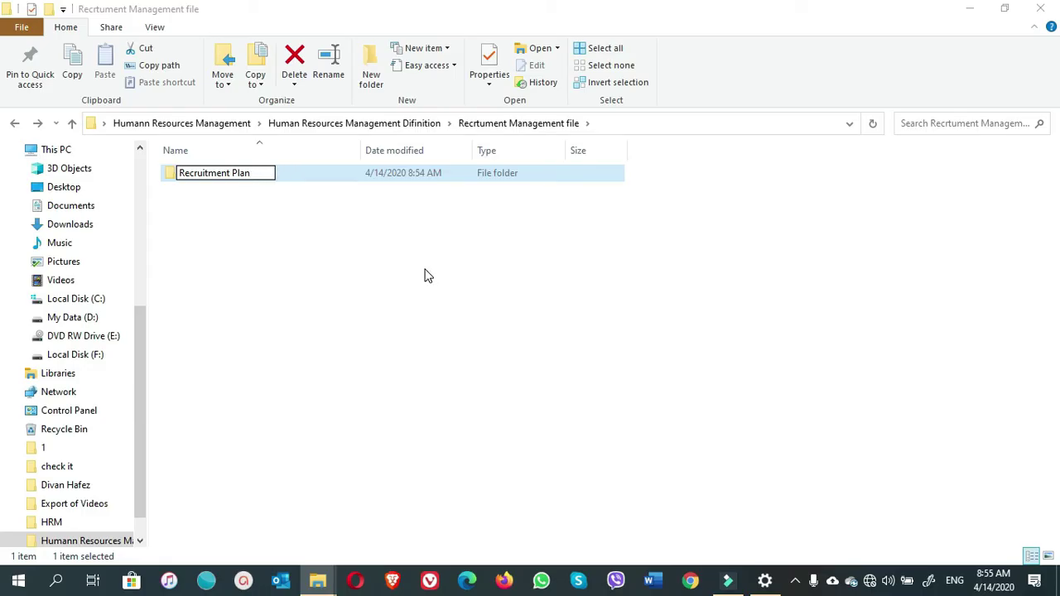
pyautogui.press('Return')
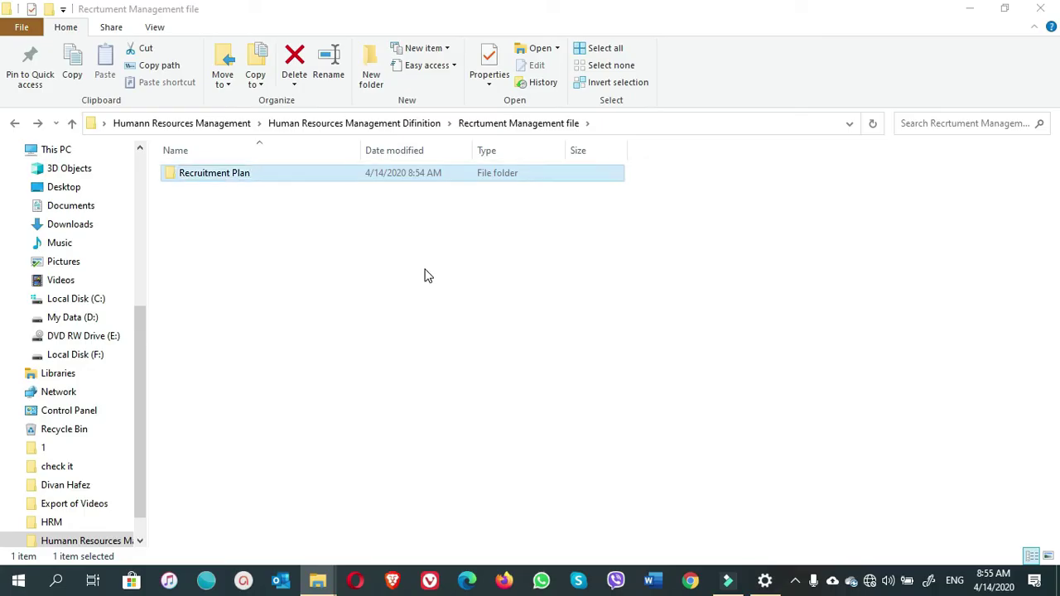
# Return through the renamed folders to the Job Posting folder inside HR Reports and create a new folder there, keeping the default name.
pyautogui.doubleClick(276, 176)
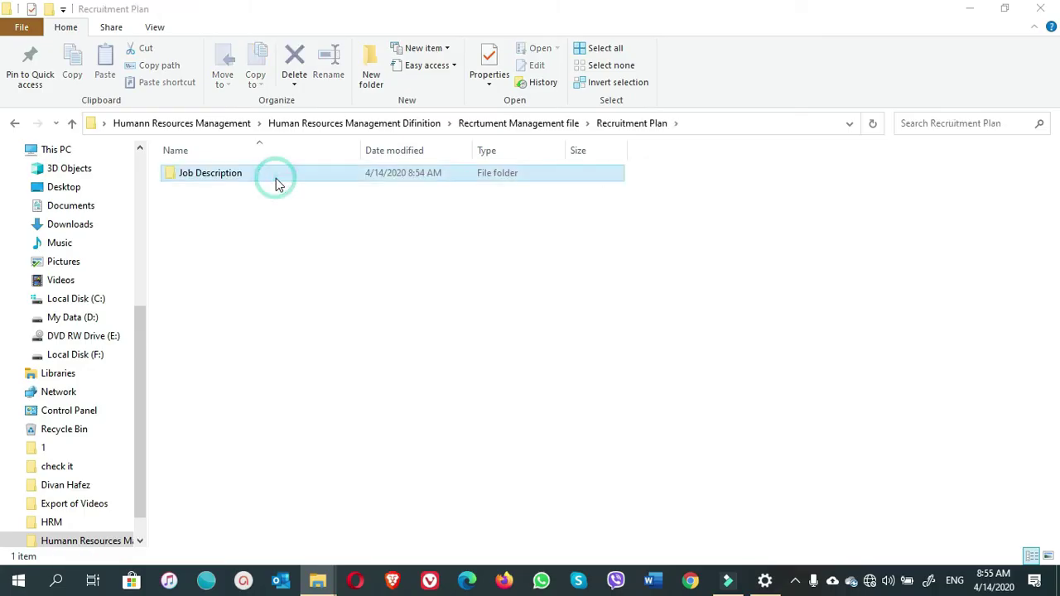
pyautogui.doubleClick(276, 176)
pyautogui.doubleClick(276, 176)
pyautogui.doubleClick(276, 176)
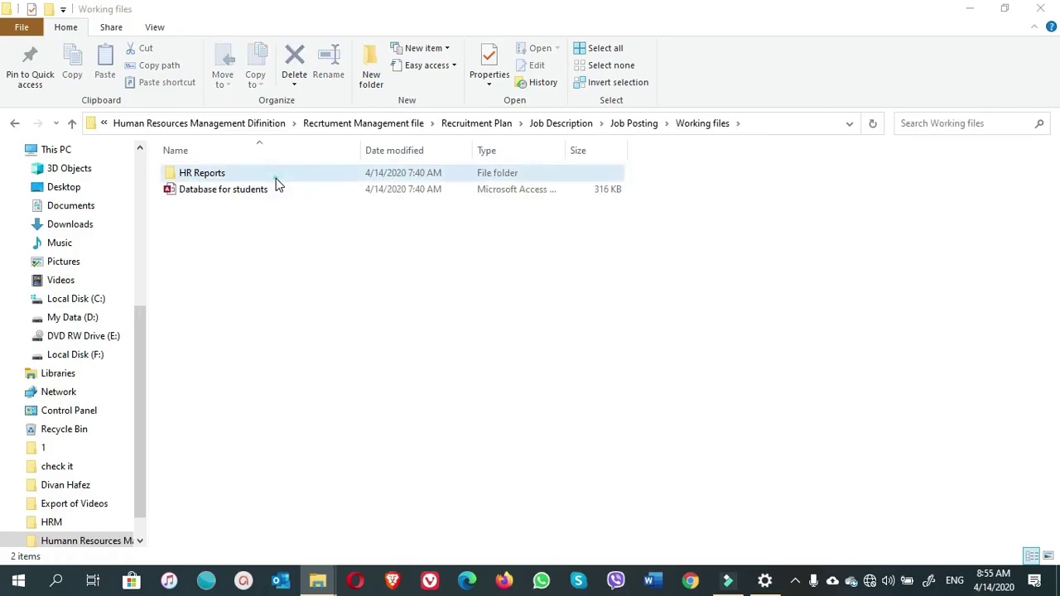
pyautogui.doubleClick(275, 175)
pyautogui.doubleClick(246, 176)
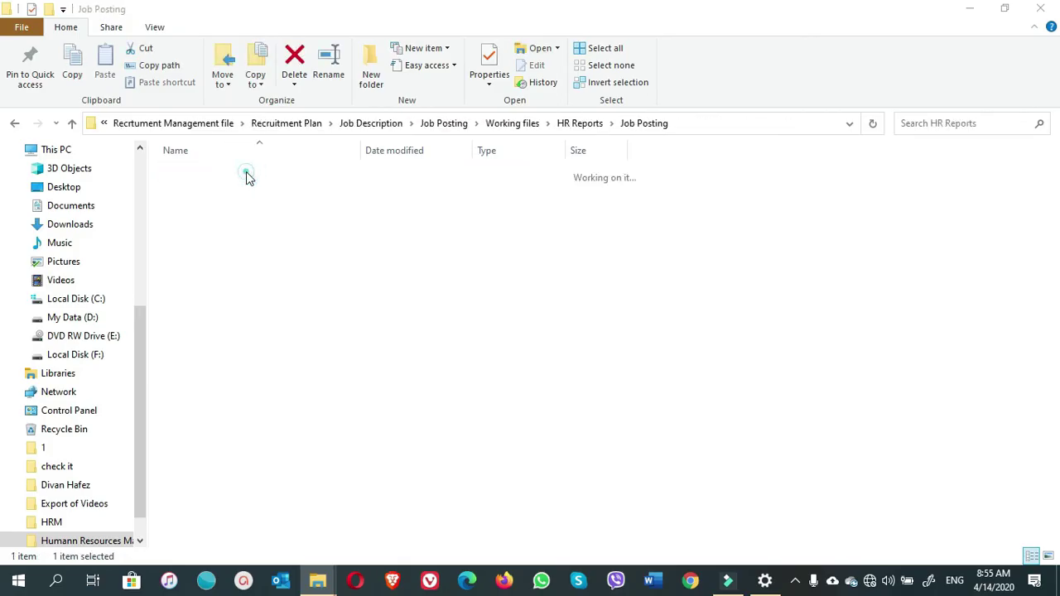
pyautogui.click(371, 76)
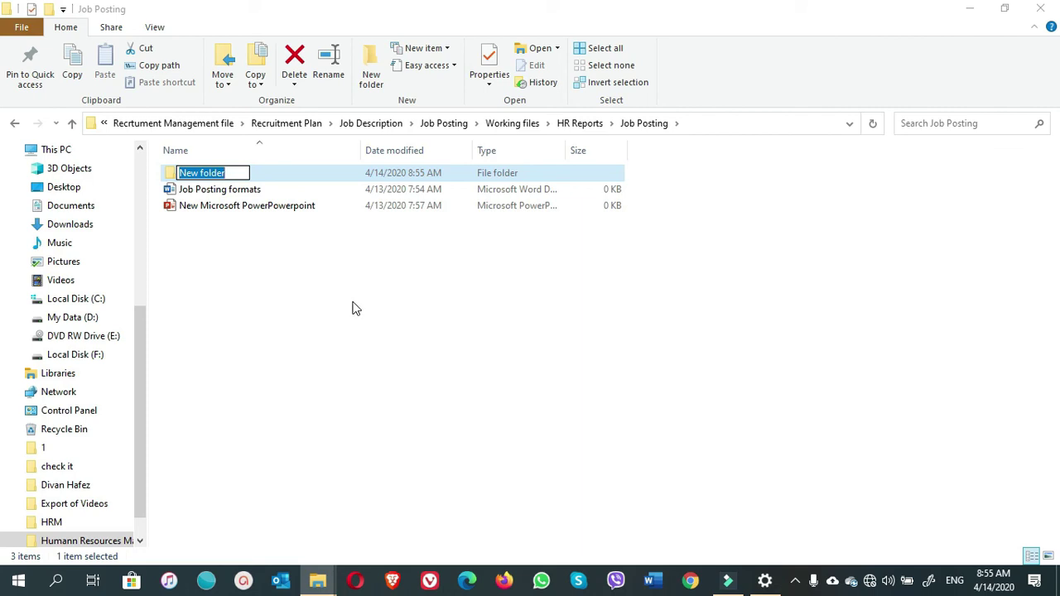
pyautogui.click(477, 251)
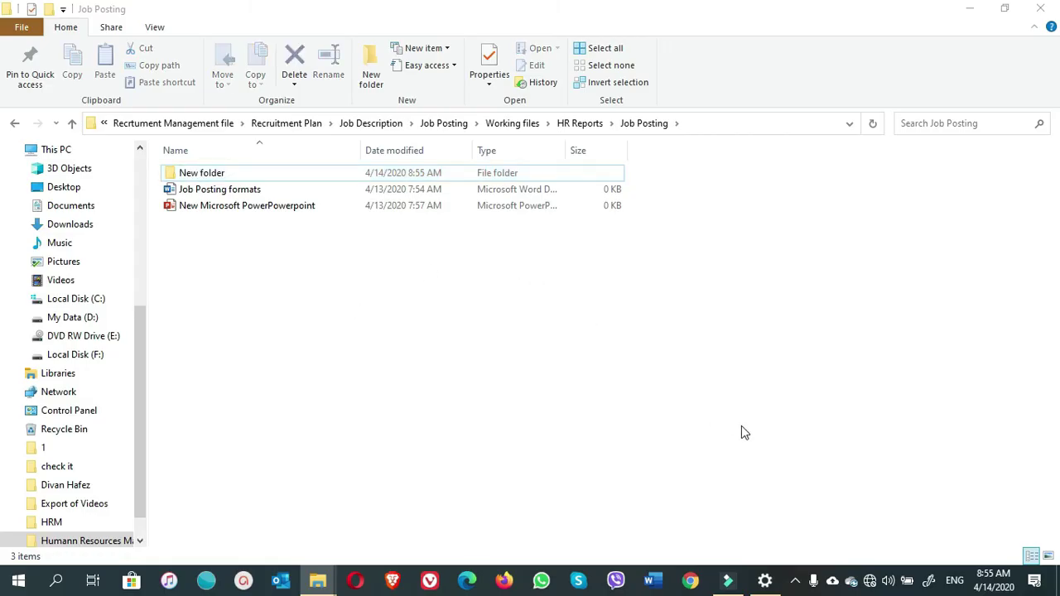